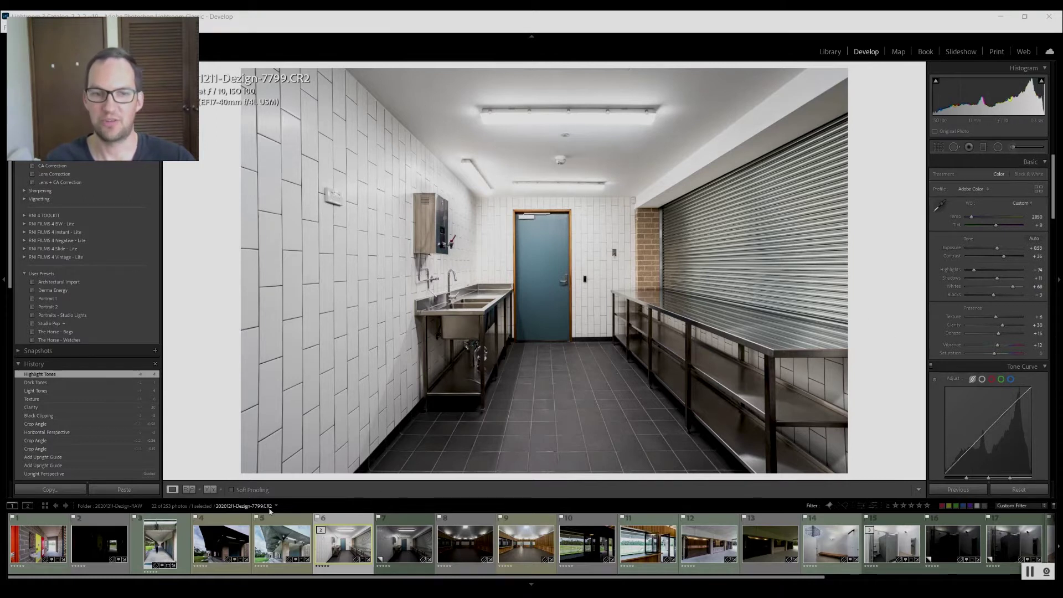
Compare the original and edited corridor photo, then return to the single edited image
left_click(209, 491)
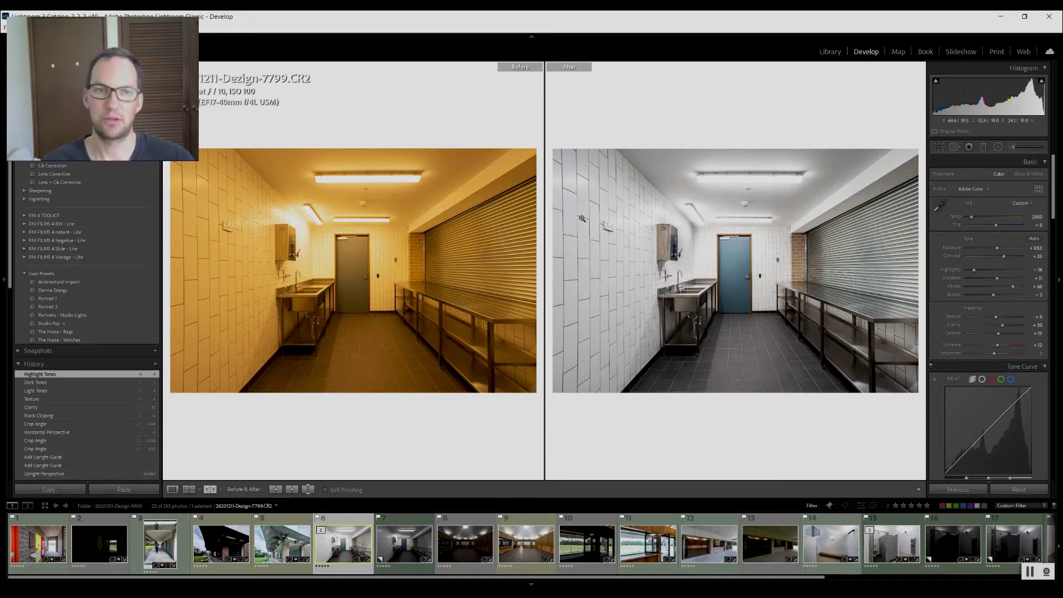
key("y")
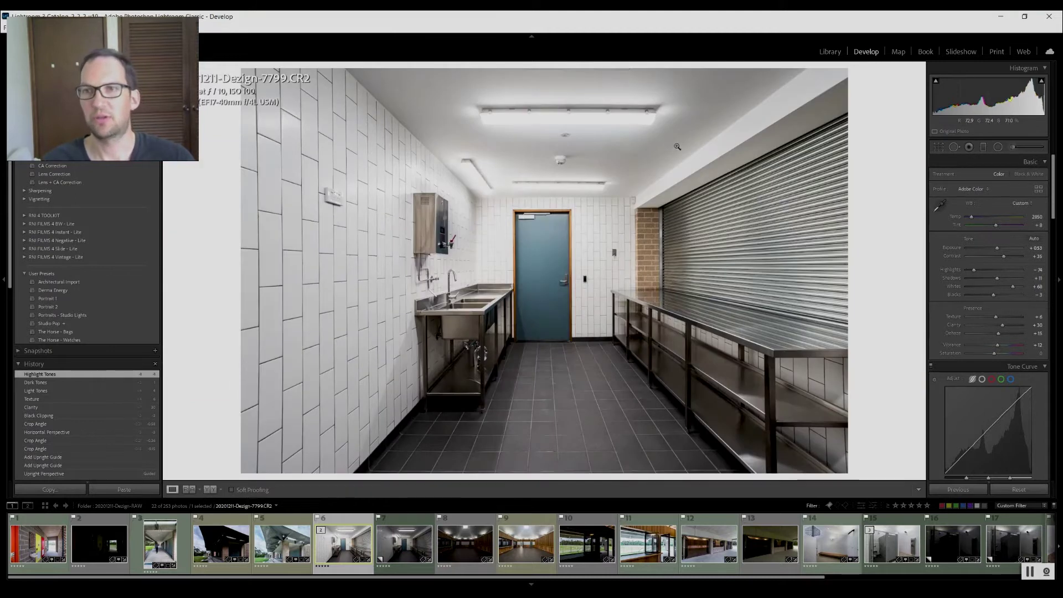
Load the Adjustment Brush with reset sliders, Exposure 0.50 and lifted Shadows, with pins hidden
left_click(1015, 150)
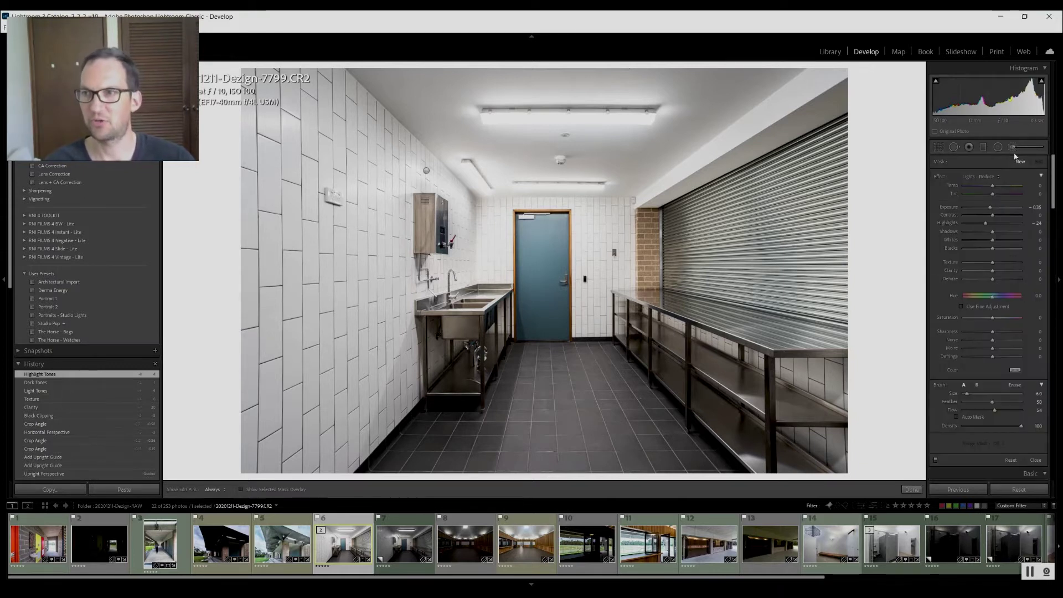
left_click(978, 177)
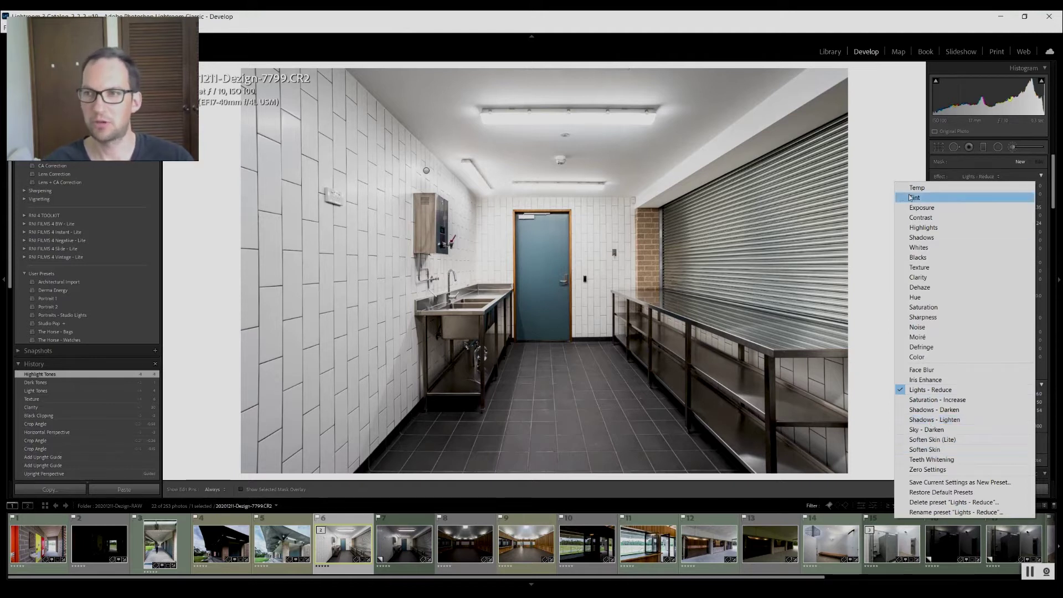
left_click(895, 159)
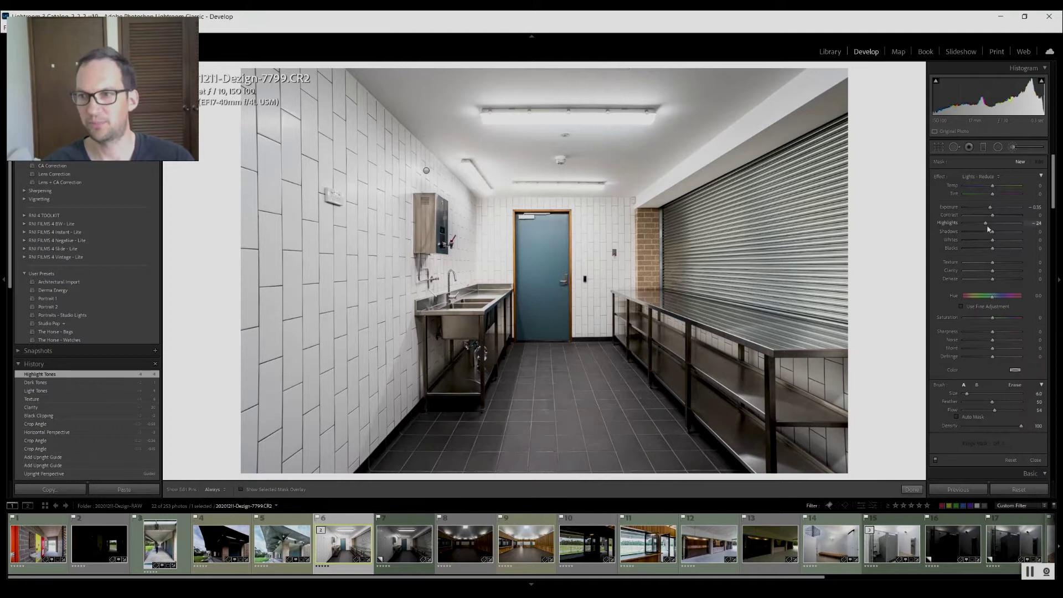
left_click(1032, 223)
left_click(997, 206)
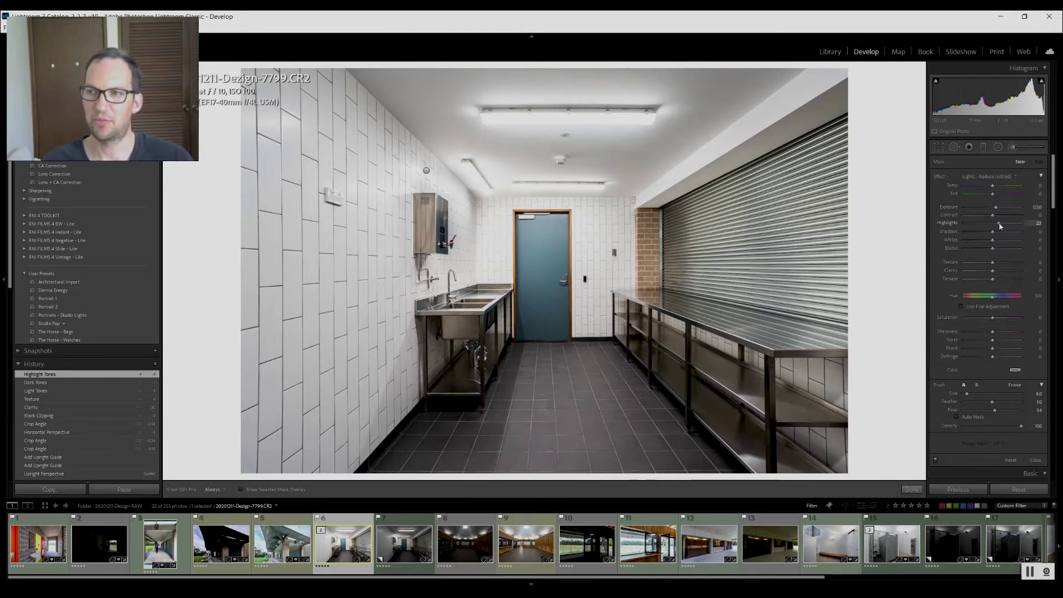
left_click_drag(995, 231, 998, 234)
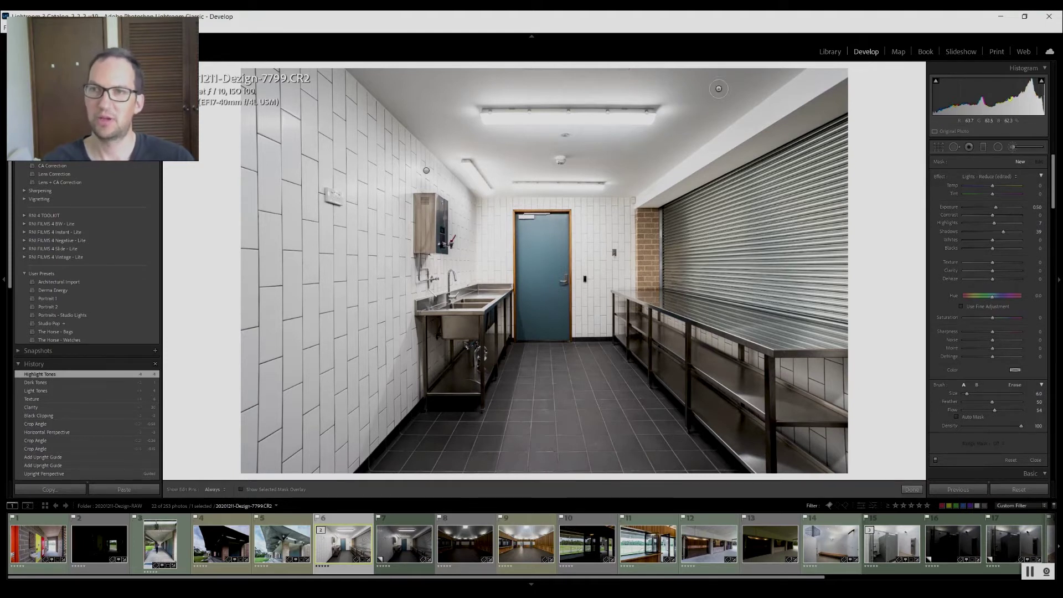
key("h")
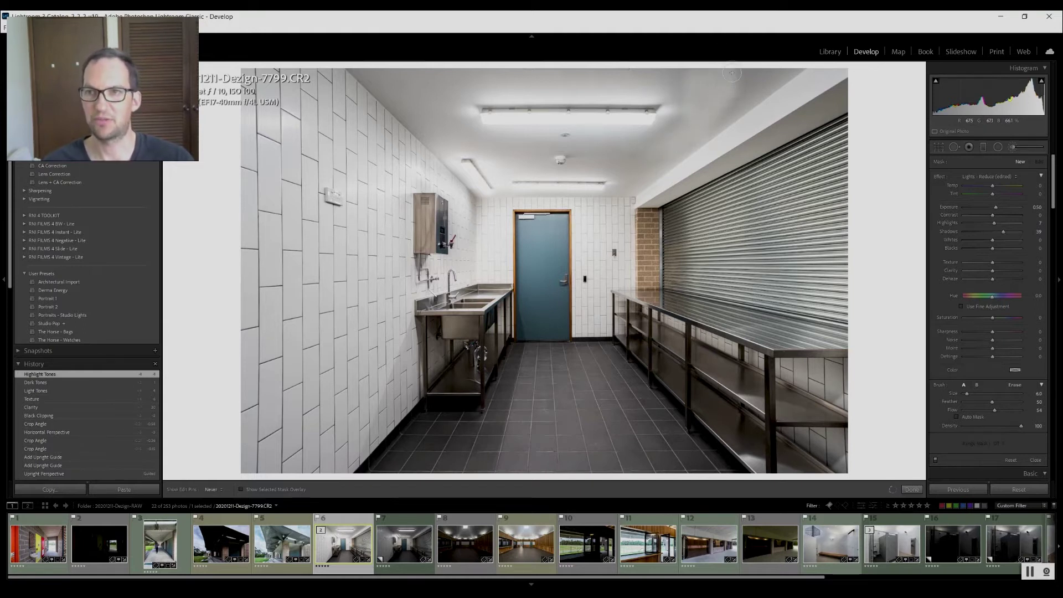
Trial-paint a brightening stroke across the ceiling at feather 17, then undo it
left_click(648, 152)
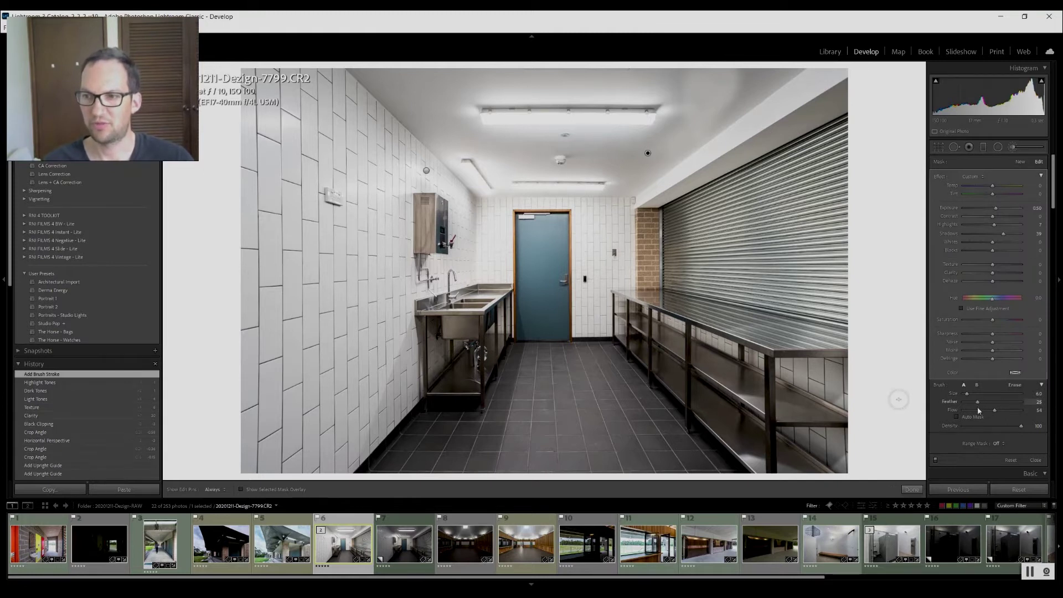
left_click_drag(978, 402, 973, 401)
key("h")
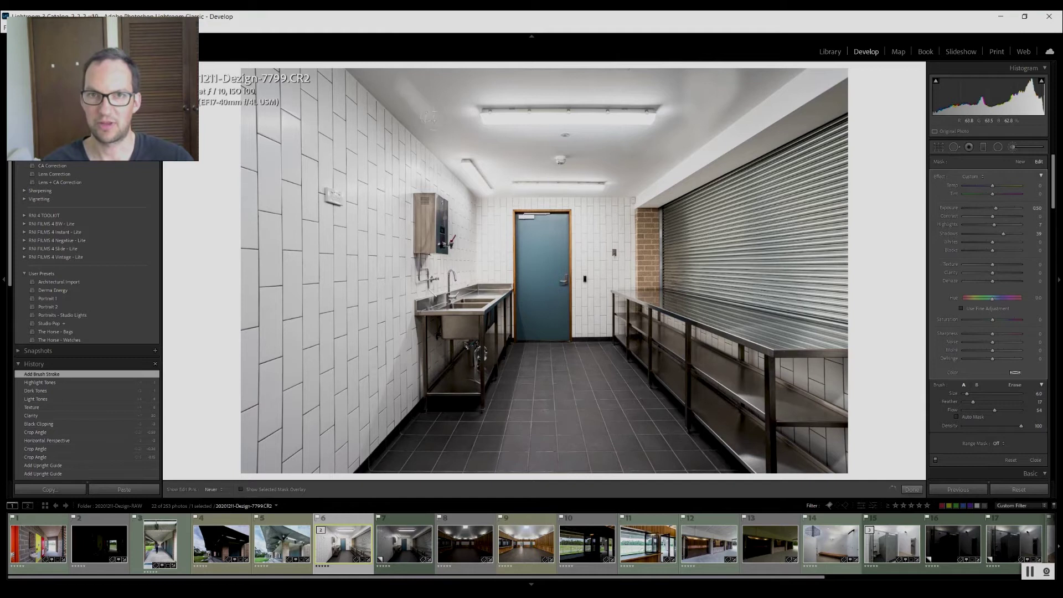
mouse_move(394, 79)
left_mouse_down()
mouse_move(416, 109)
mouse_move(582, 175)
left_mouse_up()
key("h")
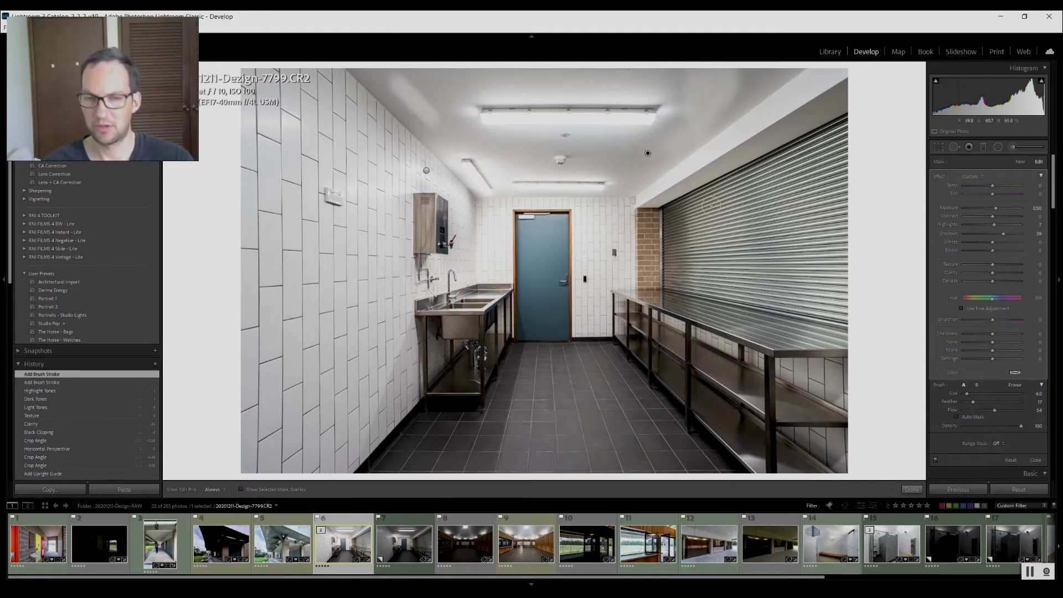
key("ctrl+z")
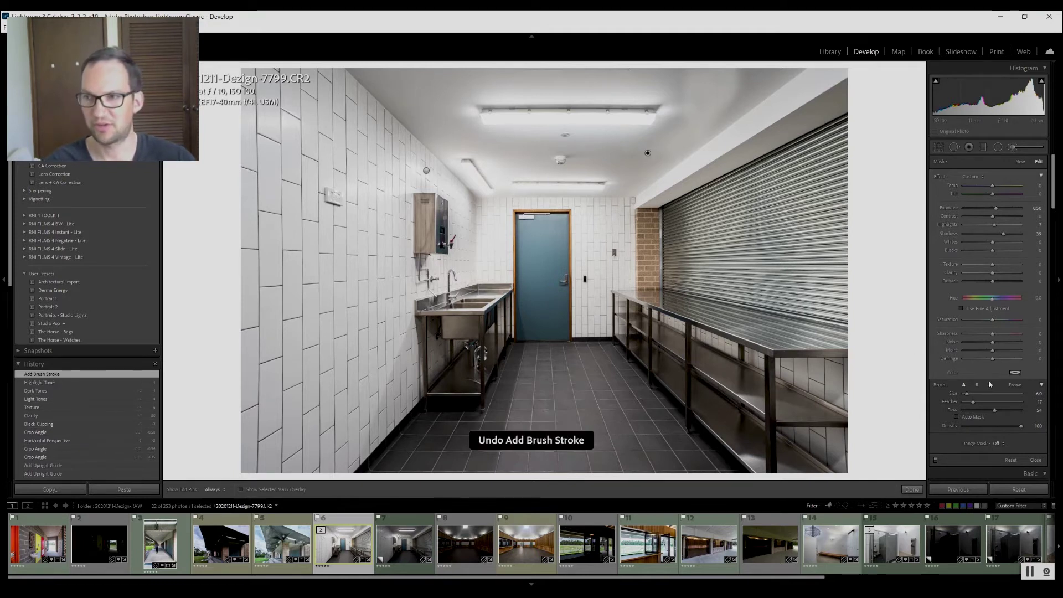
Raise the brush feather to 100 and paint a soft brightening stroke on the ceiling
left_click_drag(973, 402, 1024, 403)
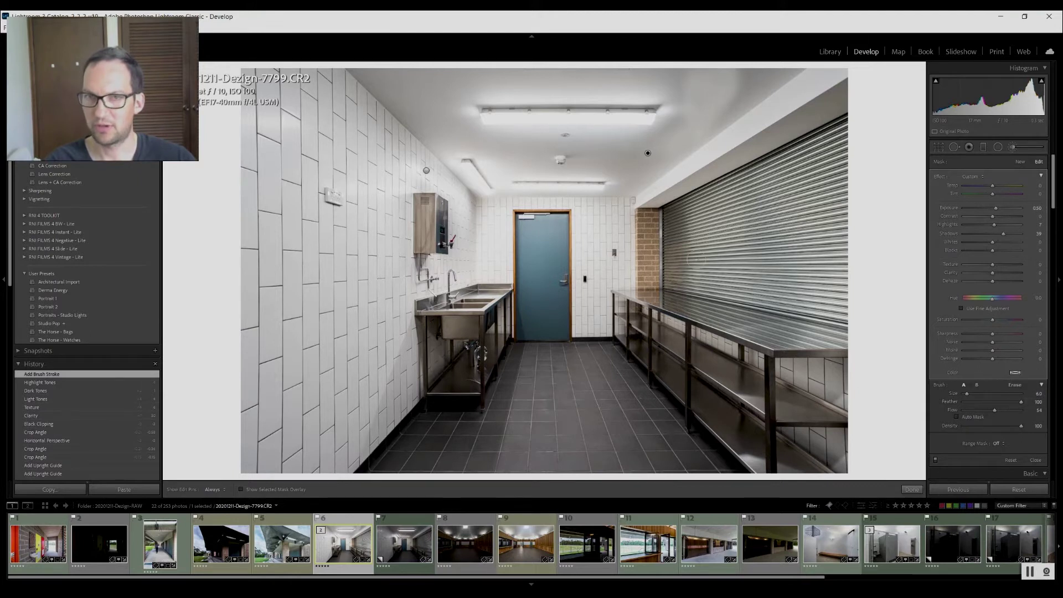
key("h")
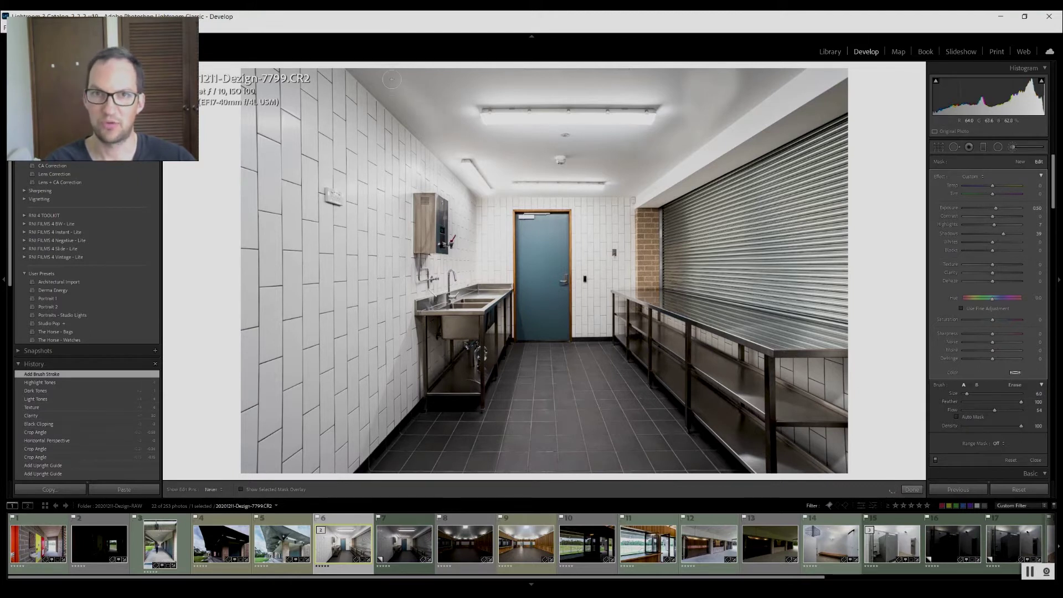
left_click_drag(392, 79, 413, 74)
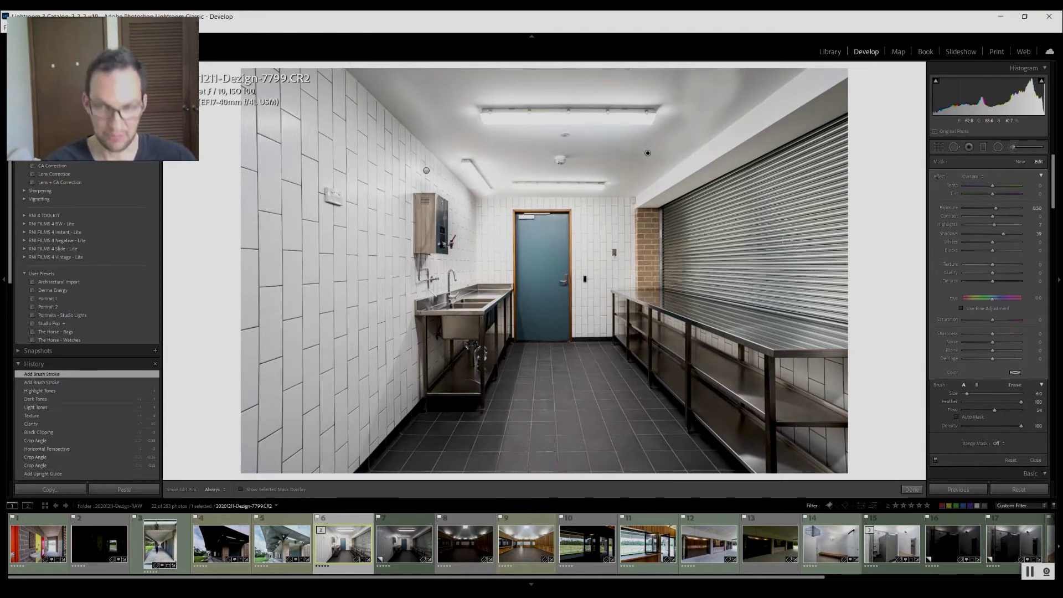
Undo the trial ceiling stroke and set the brush to size 16 with feather 76
key("ctrl+z")
key("ctrl+z")
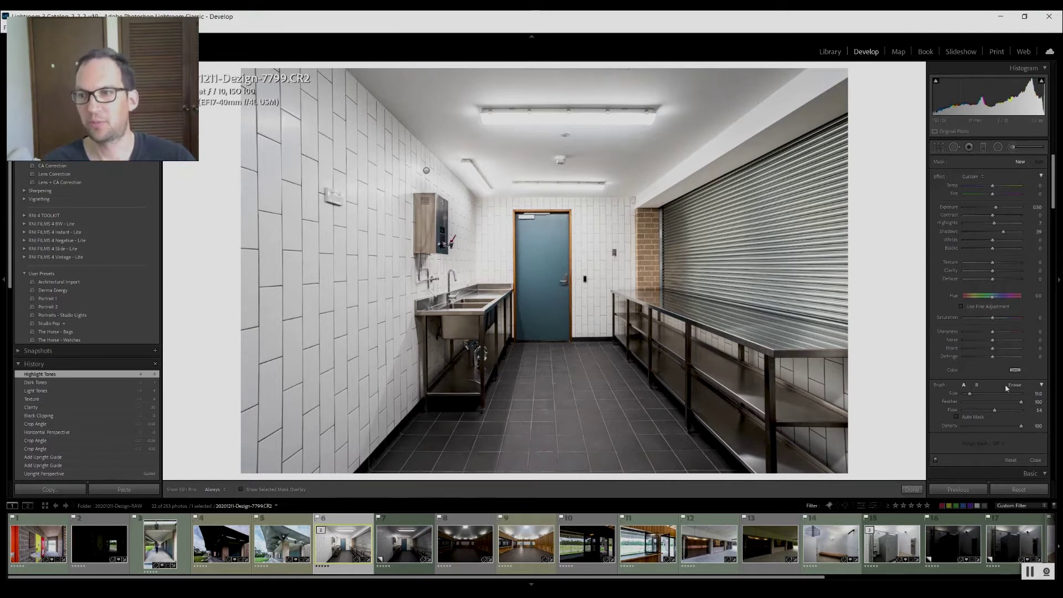
key("bracketright")
key("shift+bracketleft")
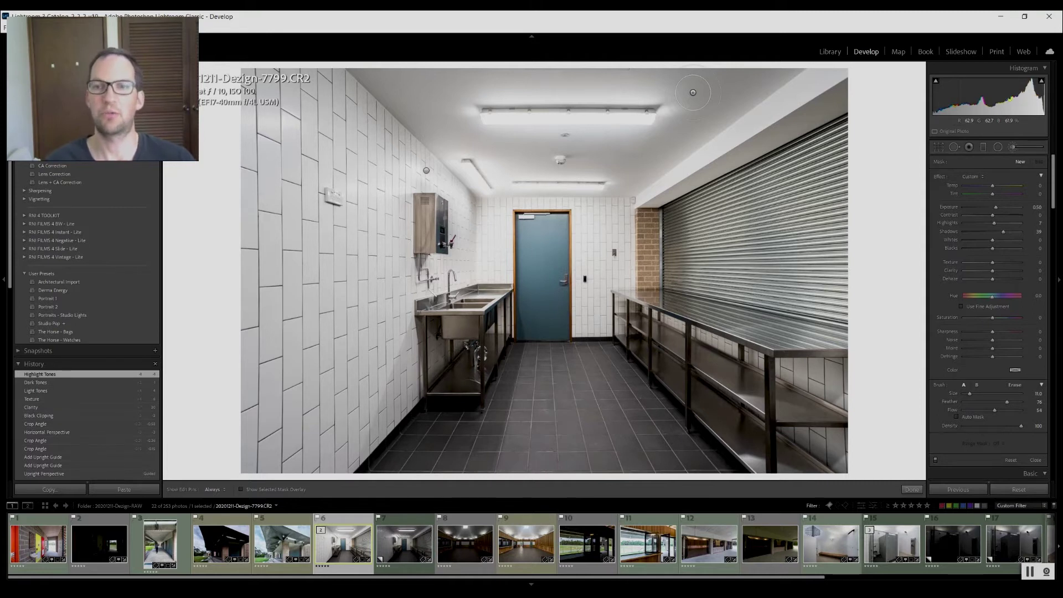
scroll(693, 92, "up", 3)
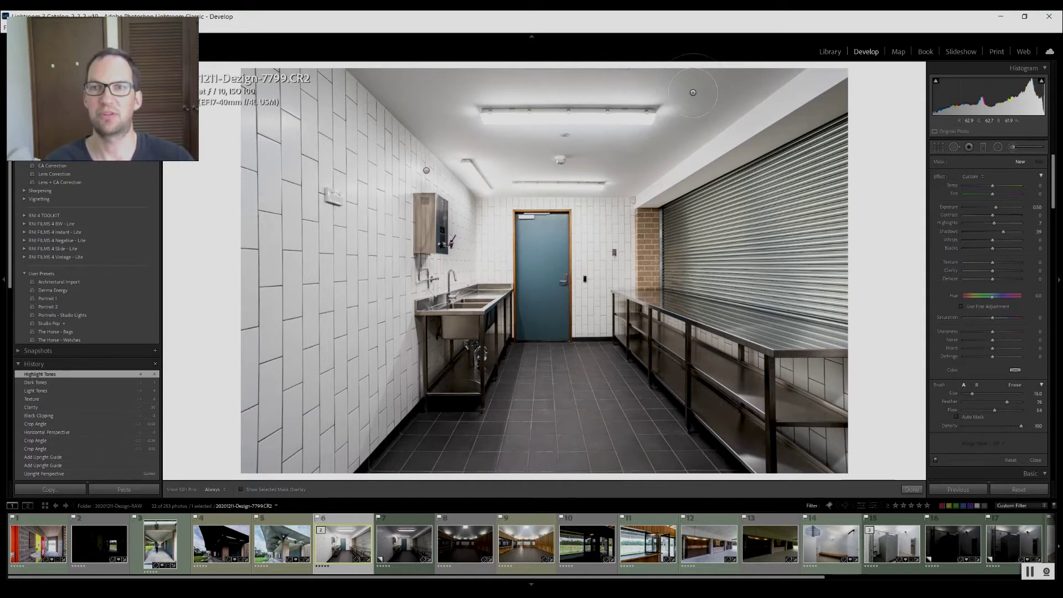
scroll(701, 100, "down", 1)
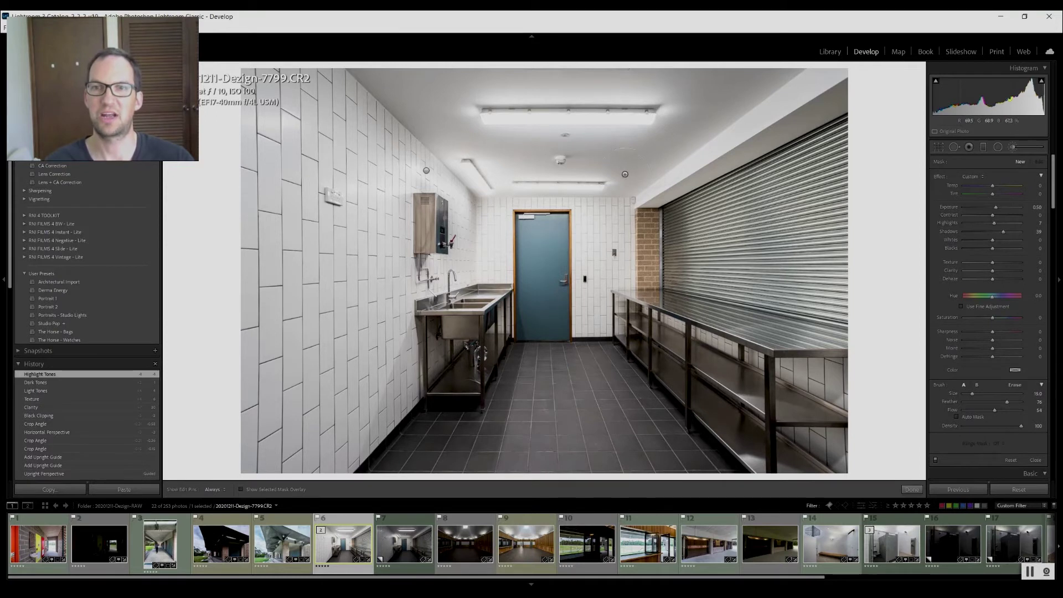
scroll(629, 167, "up", 2)
Brighten the upper ceiling, lower brush flow to 36, and paint more strokes along the top
mouse_move(629, 168)
left_mouse_down()
mouse_move(737, 52)
mouse_move(776, 56)
left_mouse_up()
left_click_drag(996, 410, 984, 410)
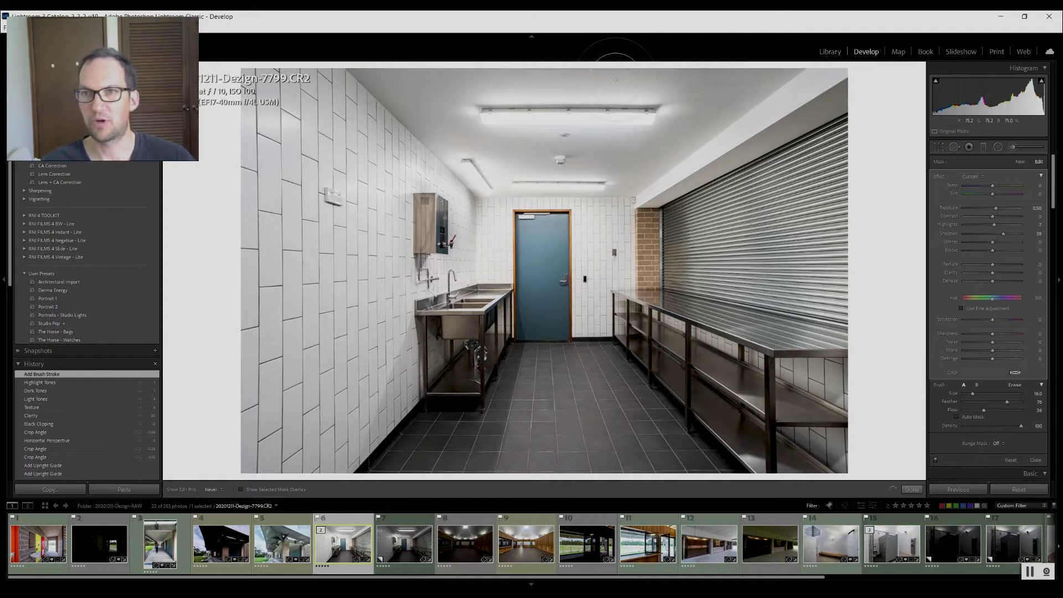
key("h")
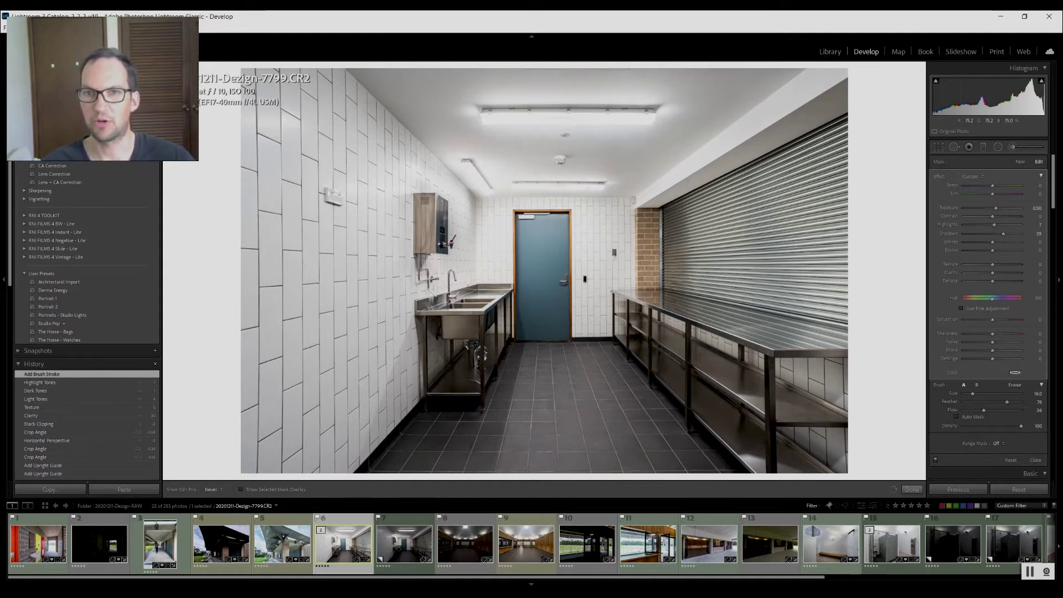
mouse_move(402, 96)
left_mouse_down()
mouse_move(410, 99)
mouse_move(388, 58)
mouse_move(403, 124)
left_mouse_up()
key("h")
mouse_move(310, 47)
left_mouse_down()
mouse_move(260, 47)
mouse_move(335, 44)
mouse_move(332, 63)
mouse_move(310, 49)
mouse_move(332, 47)
left_mouse_up()
Shrink the brush and keep painting soft strokes until the whole ceiling is evenly bright
key("bracketleft")
key("h")
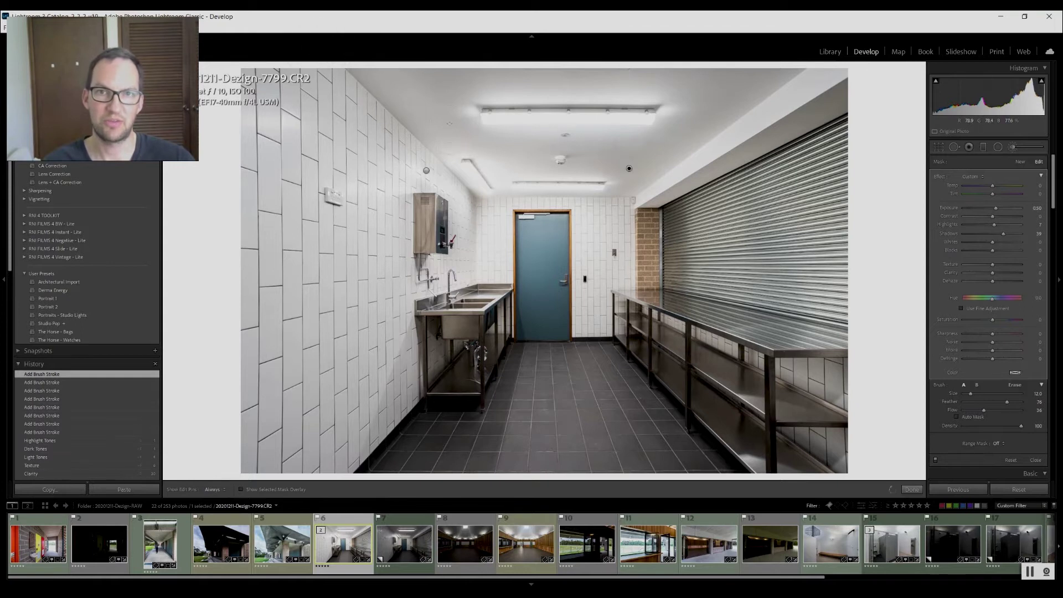
mouse_move(455, 101)
left_mouse_down()
mouse_move(440, 88)
mouse_move(520, 72)
mouse_move(799, 72)
mouse_move(645, 72)
mouse_move(689, 72)
mouse_move(652, 48)
mouse_move(668, 48)
left_mouse_up()
key("h")
key("h")
scroll(670, 143, "up", 3)
key("h")
left_click(726, 75)
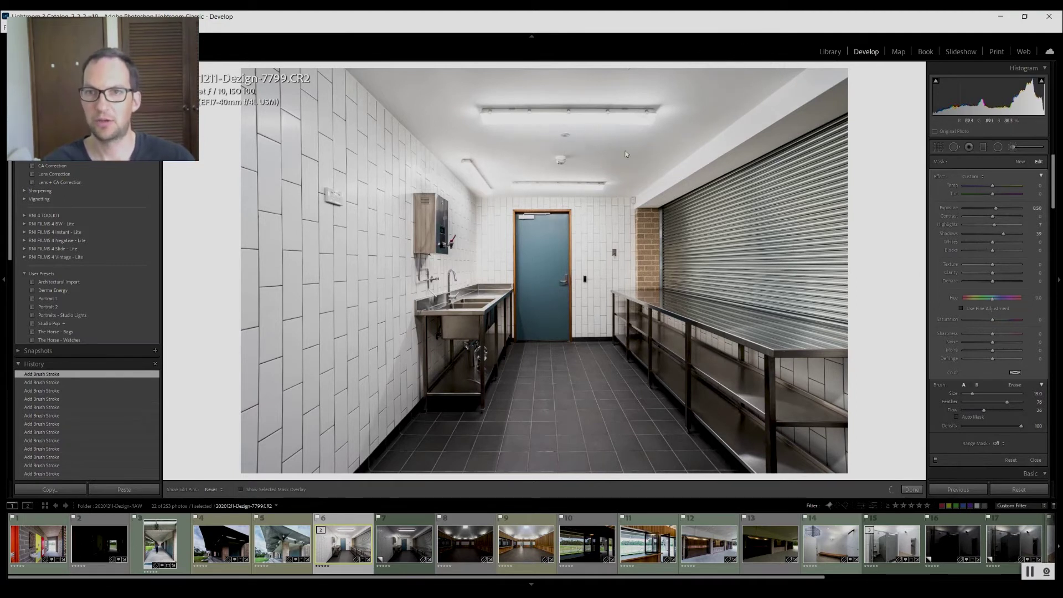
left_click_drag(506, 156, 522, 151)
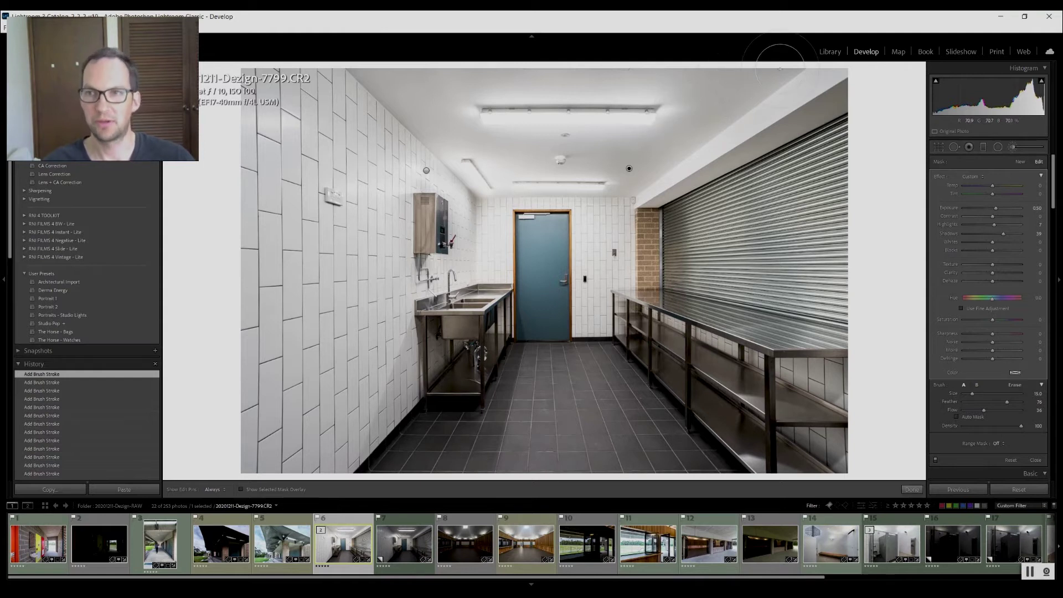
key("h")
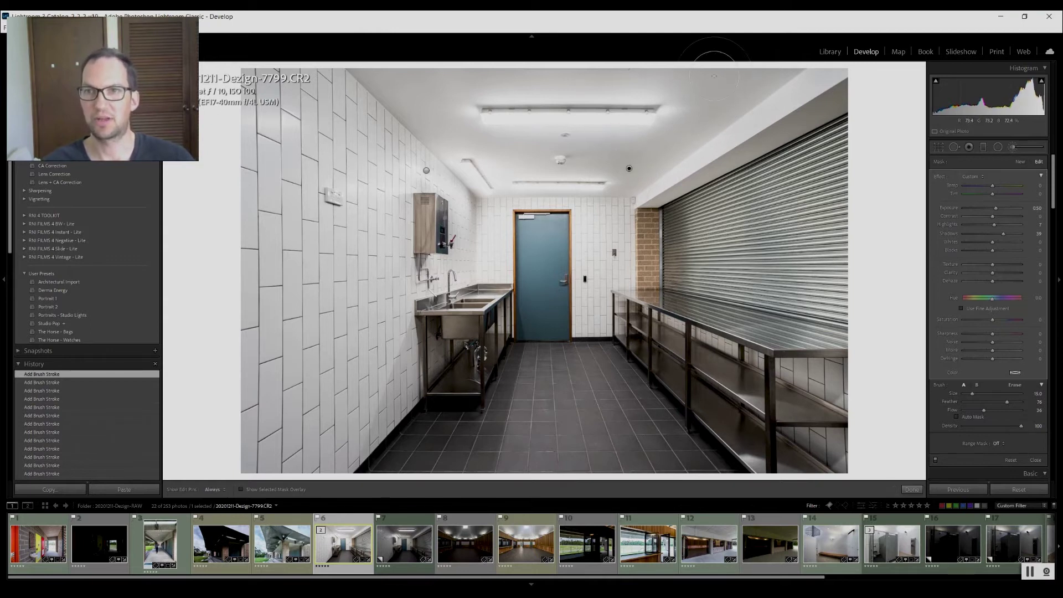
key("h")
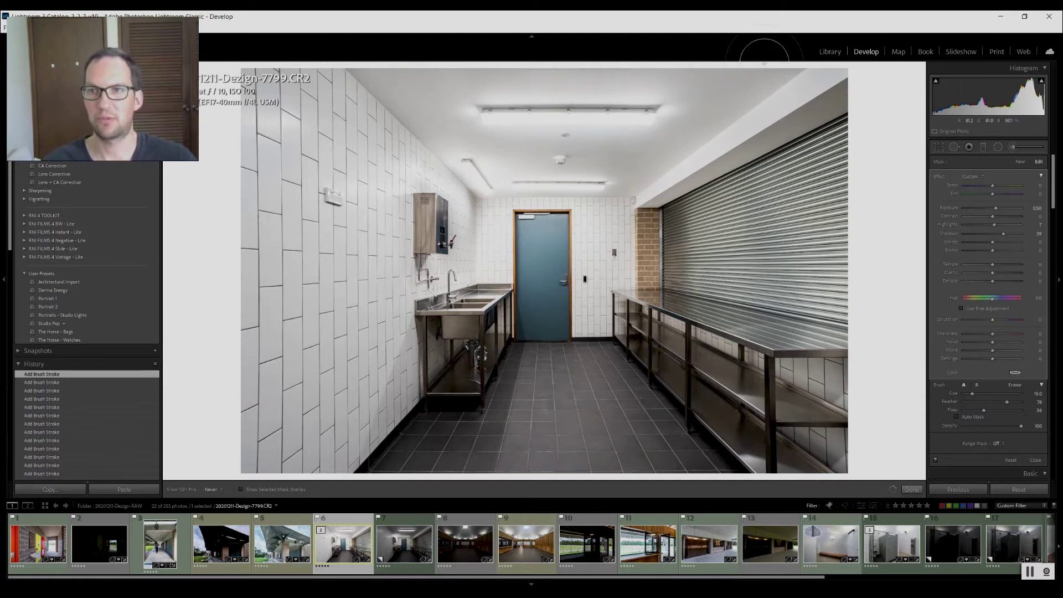
key("h")
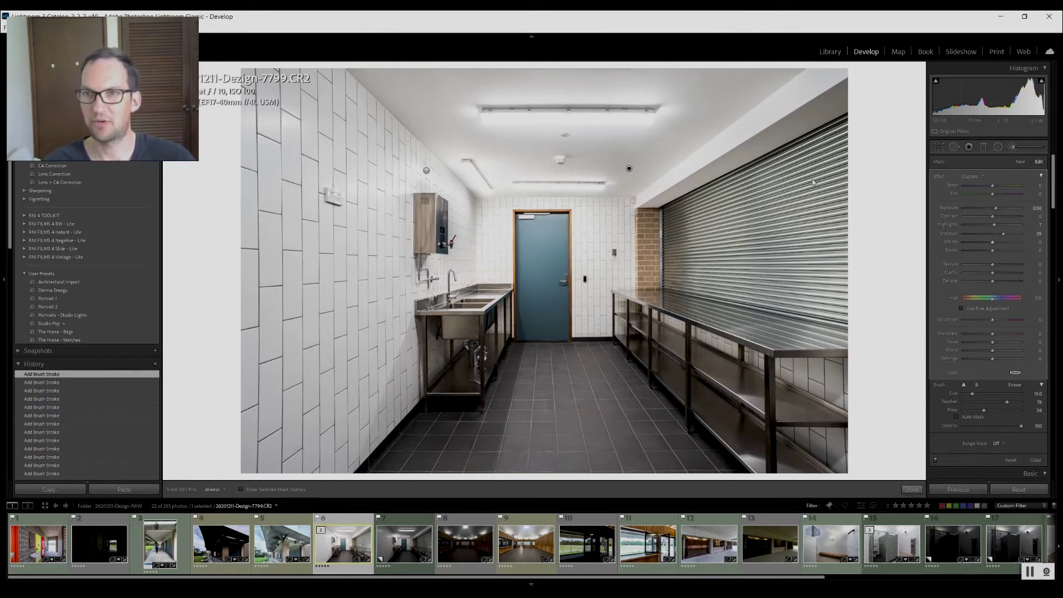
Show the red mask overlay to check ceiling coverage, then hide it again
left_click(241, 490)
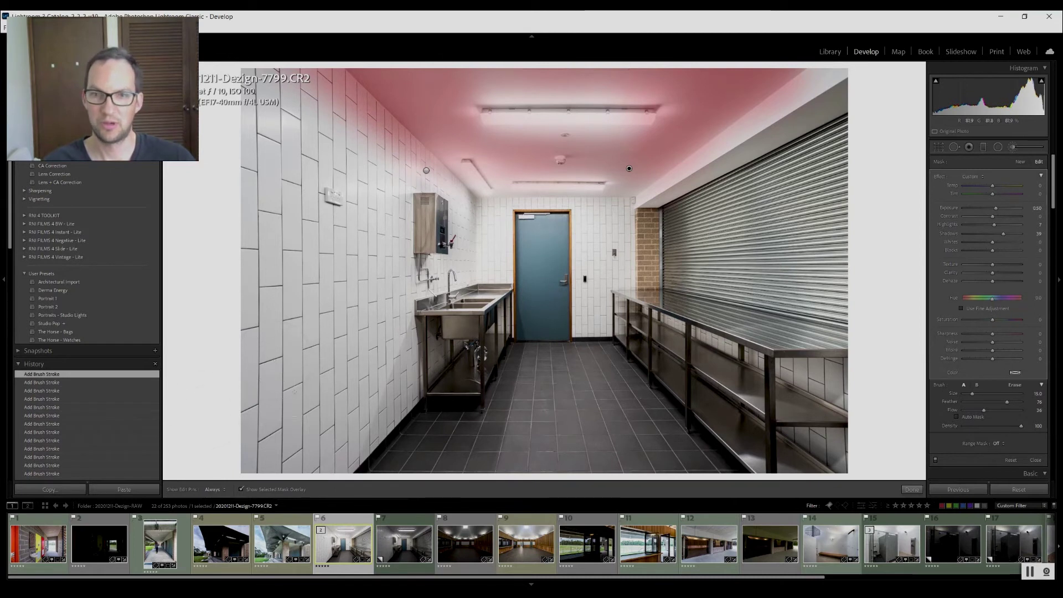
left_click(241, 490)
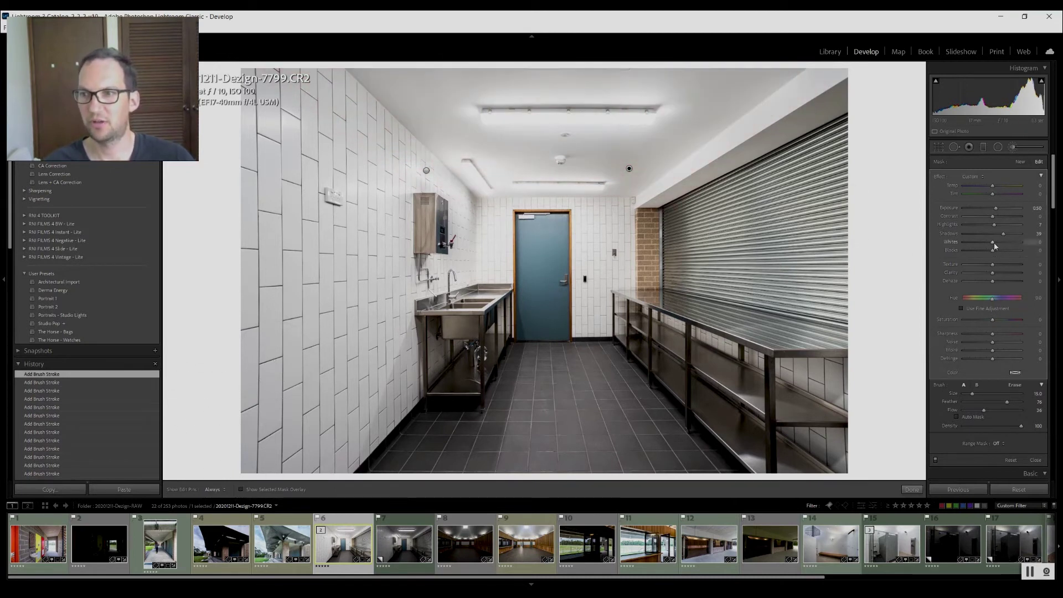
Raise the ceiling brush's Whites and Highlights sliders to brighten it further
left_click_drag(993, 246, 1001, 243)
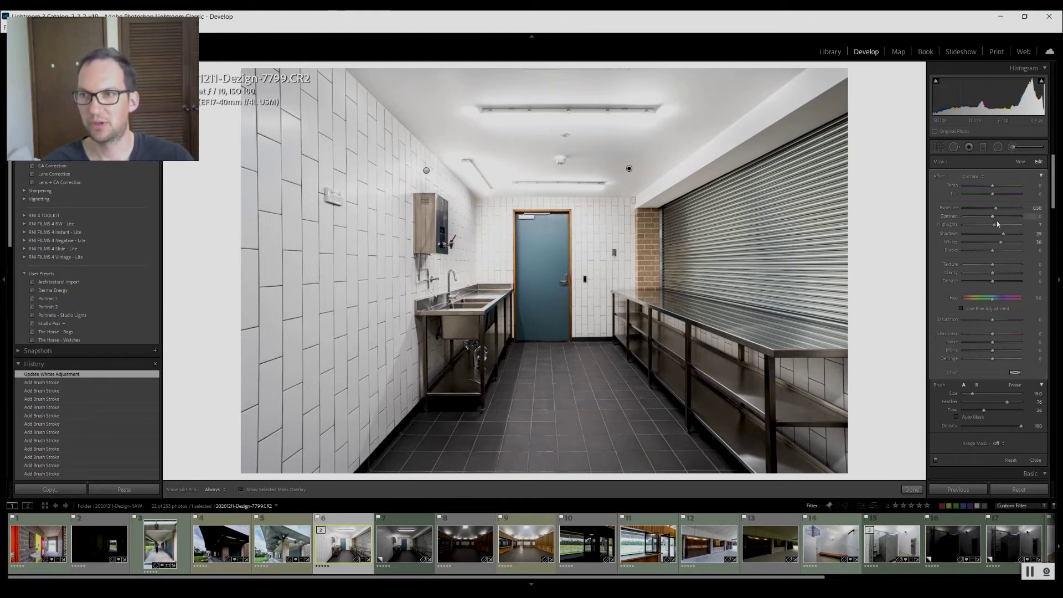
left_click_drag(994, 225, 1017, 234)
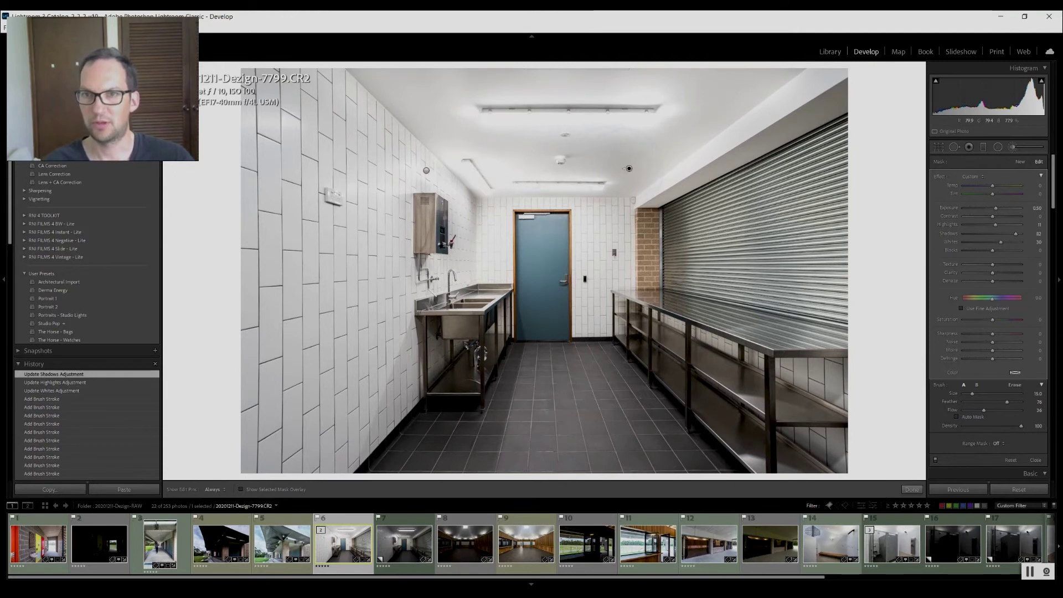
Select the ceiling brush pin and erase its mask around the ceiling light fittings
left_click(630, 168)
key("alt")
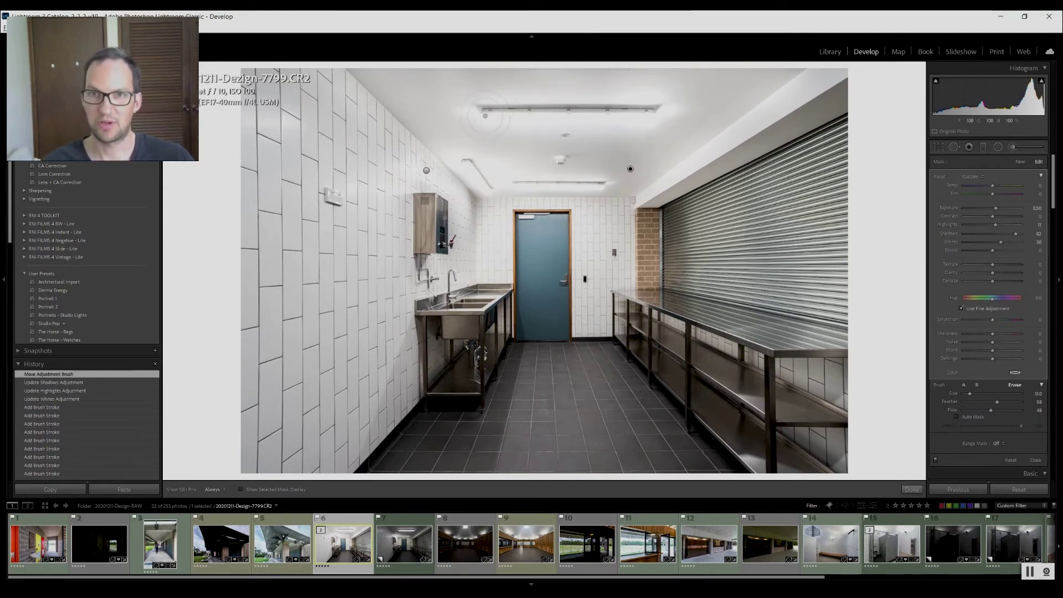
key("h")
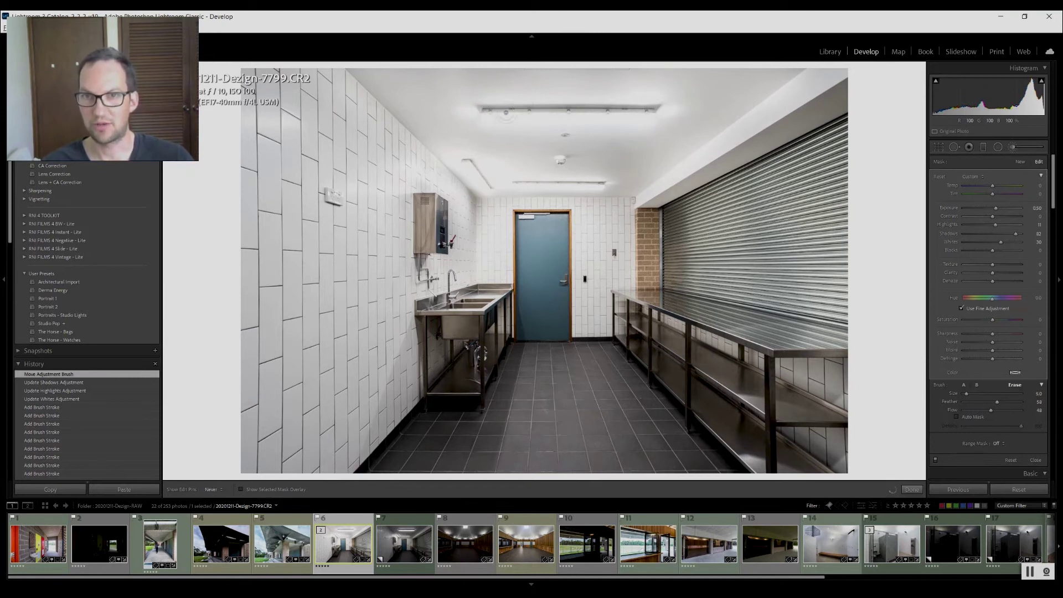
left_click_drag(550, 141, 520, 187)
key("bracketleft")
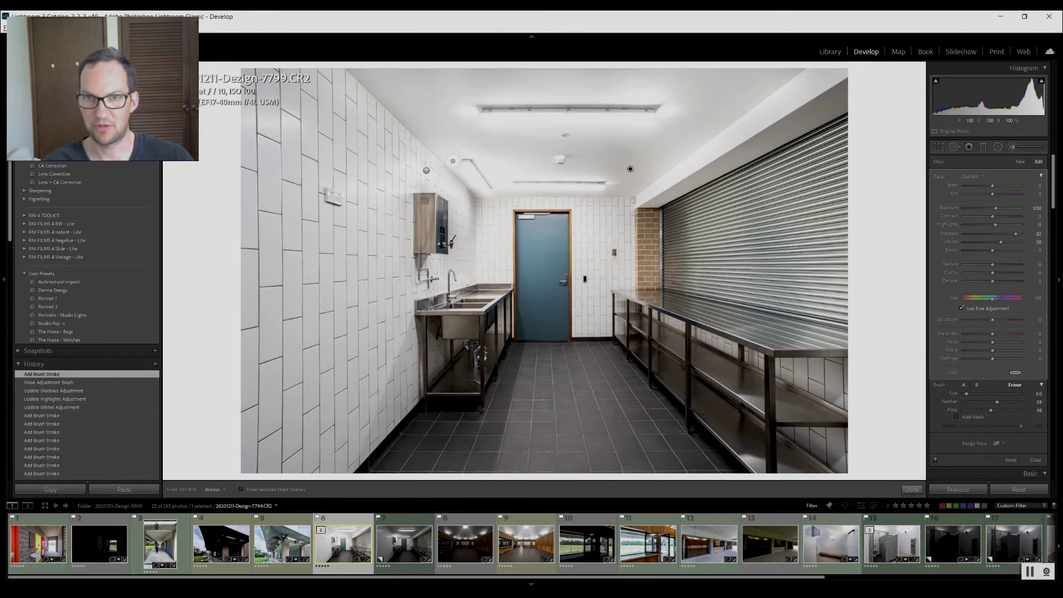
key("h")
key("bracketright")
key("bracketright")
key("bracketright")
left_click(471, 162, "alt")
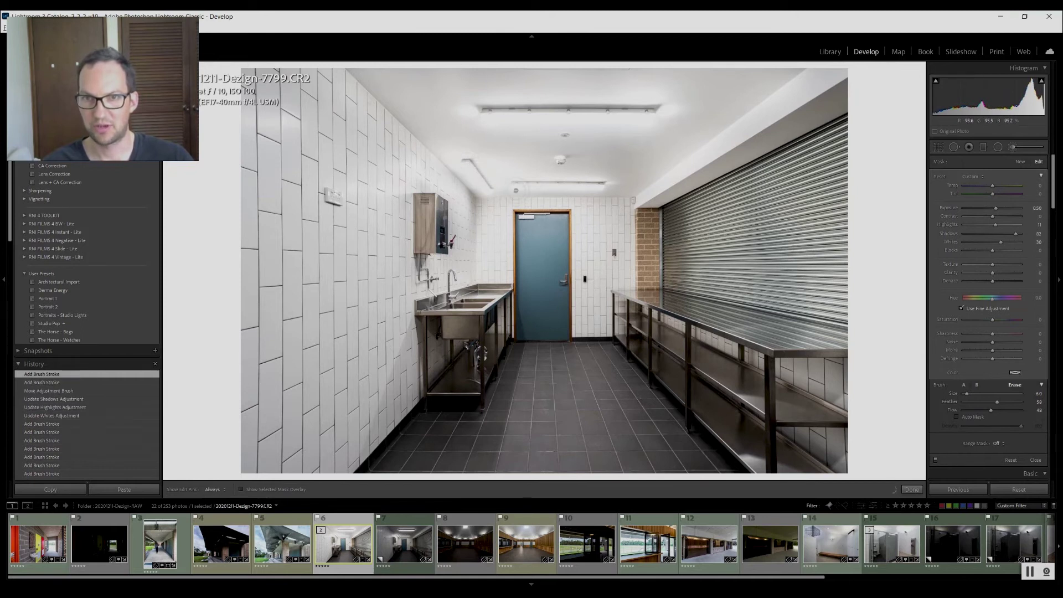
Start a new brush mask, resize it, paint another ceiling stroke, and finish brushing
key("h")
left_click(1024, 162)
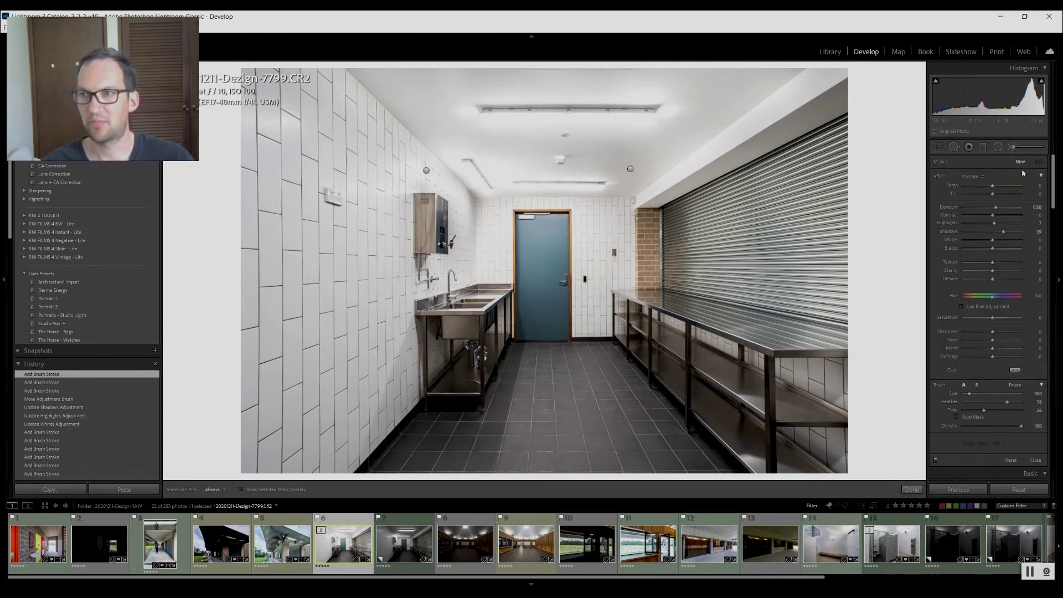
key("h")
key("bracketright")
key("bracketright")
key("bracketright")
key("bracketright")
key("bracketright")
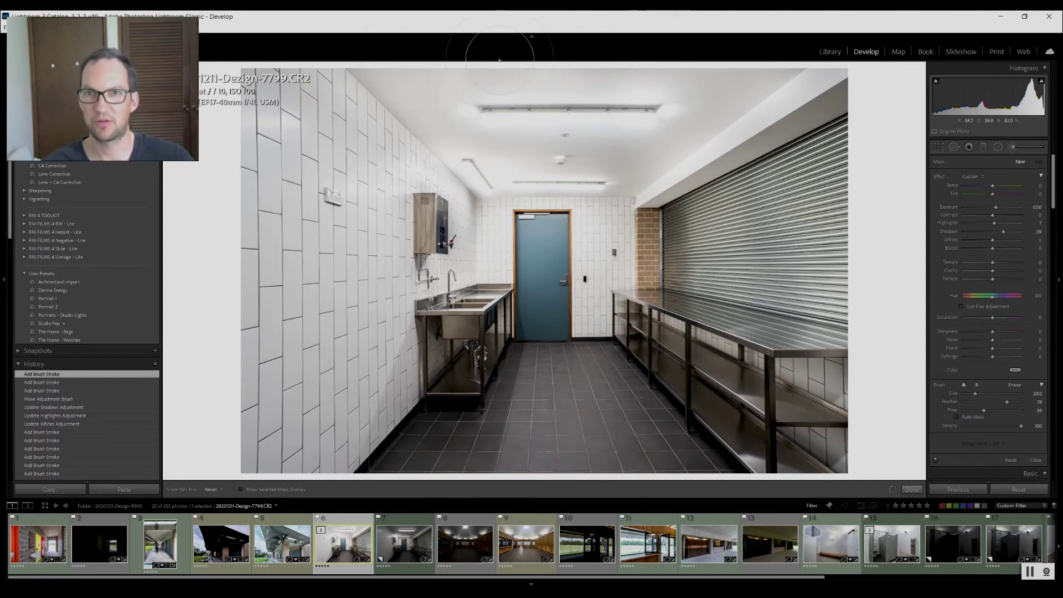
key("bracketleft")
key("bracketleft")
key("bracketleft")
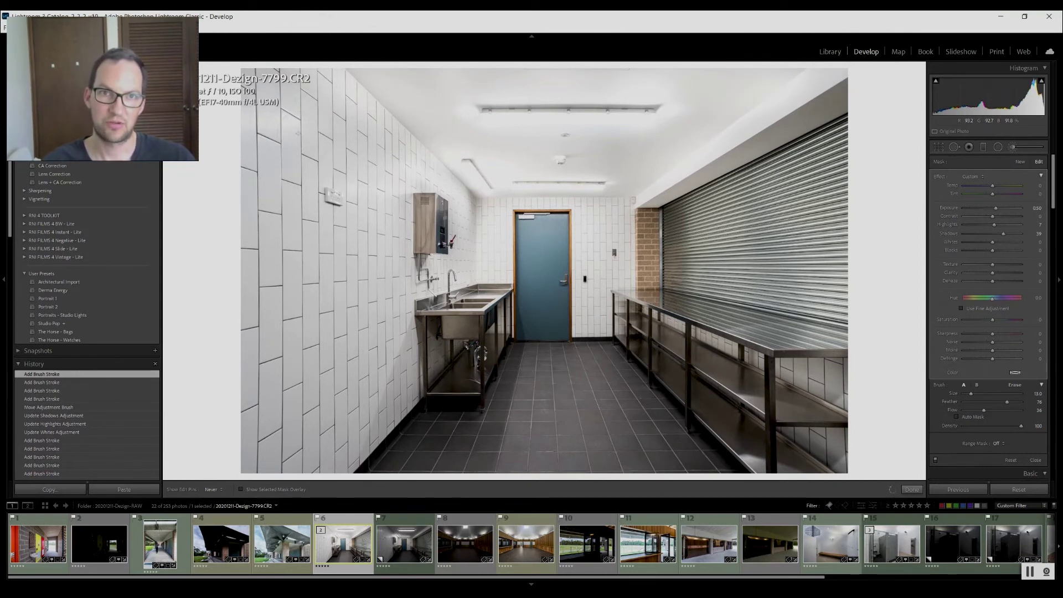
left_click(264, 134)
left_click(912, 489)
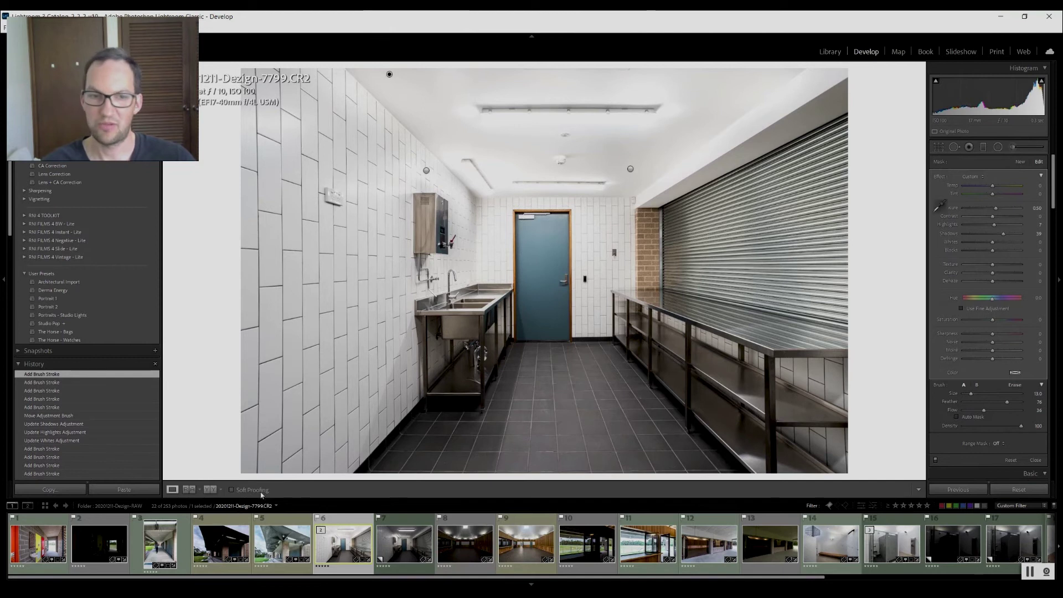
Reopen the Adjustment Brush and undo the accidental deletions of the ceiling adjustments
left_click(209, 490)
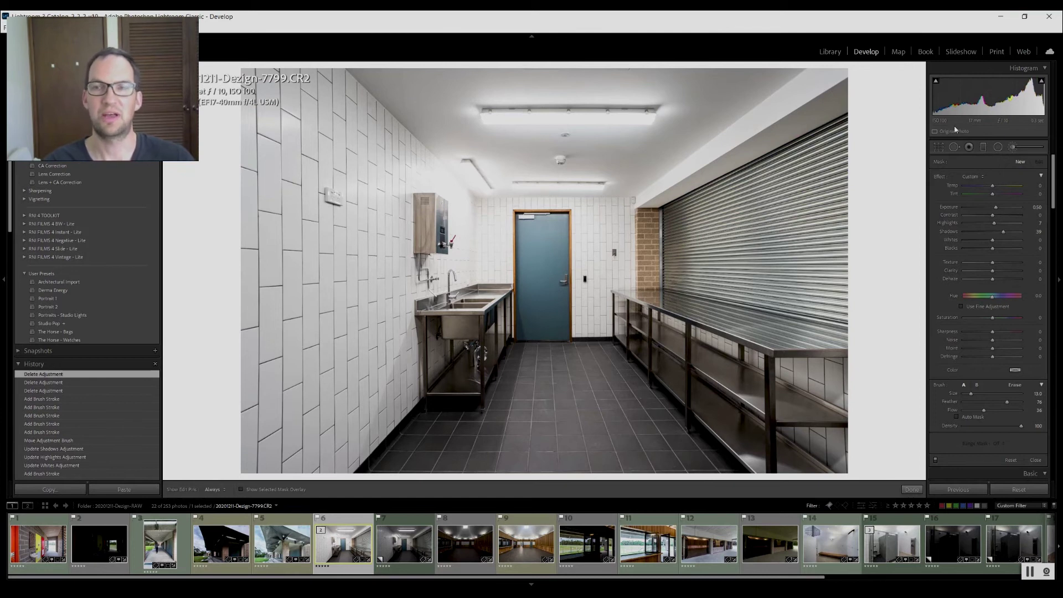
key("ctrl+z")
key("ctrl+z")
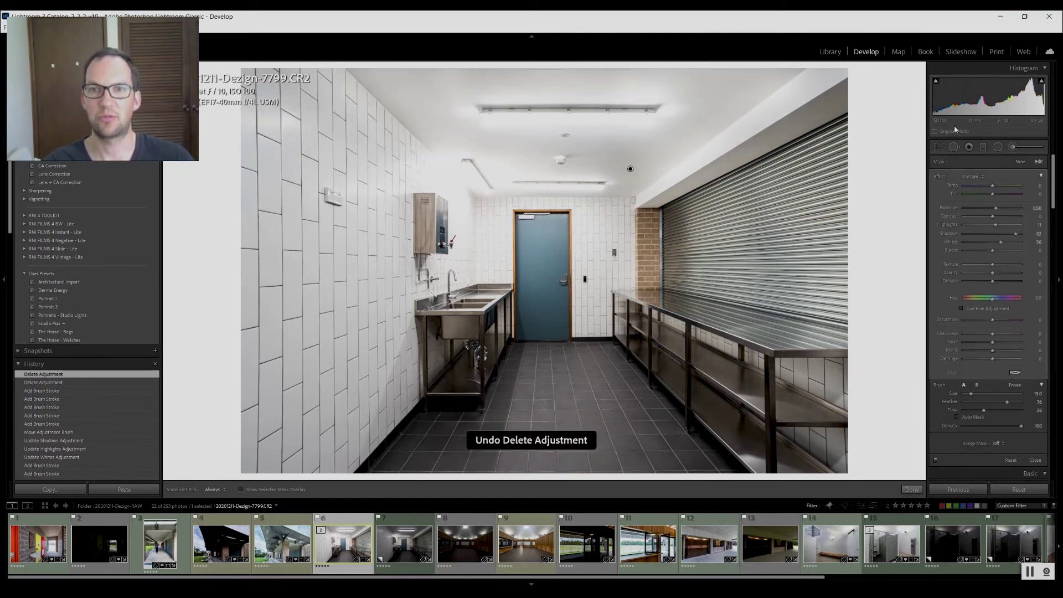
Start a new adjustment brush mask using the Lights - Reduce effect preset
left_click(1020, 162)
left_click(980, 177)
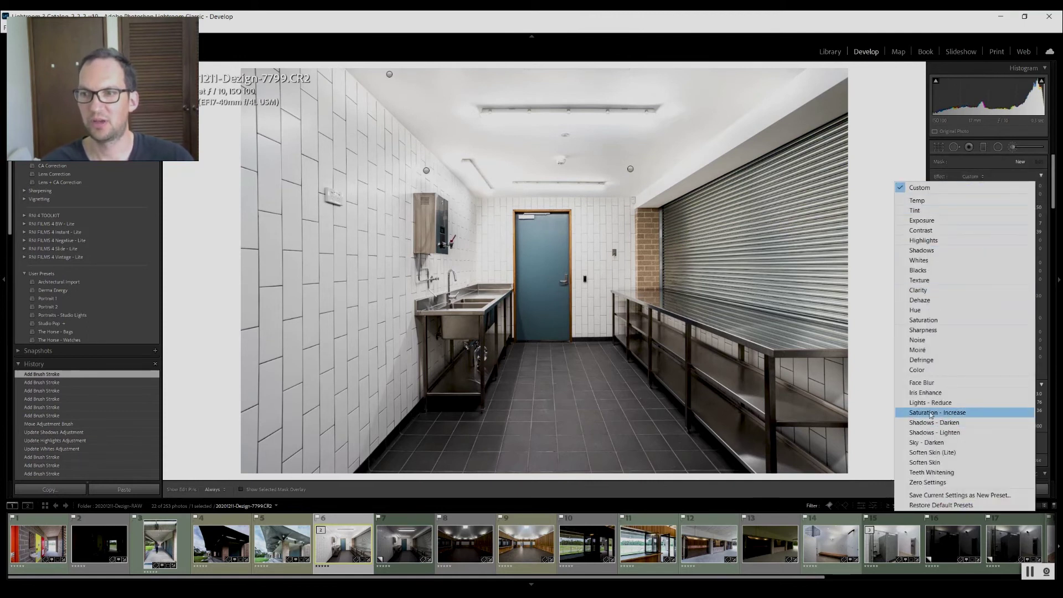
left_click(931, 403)
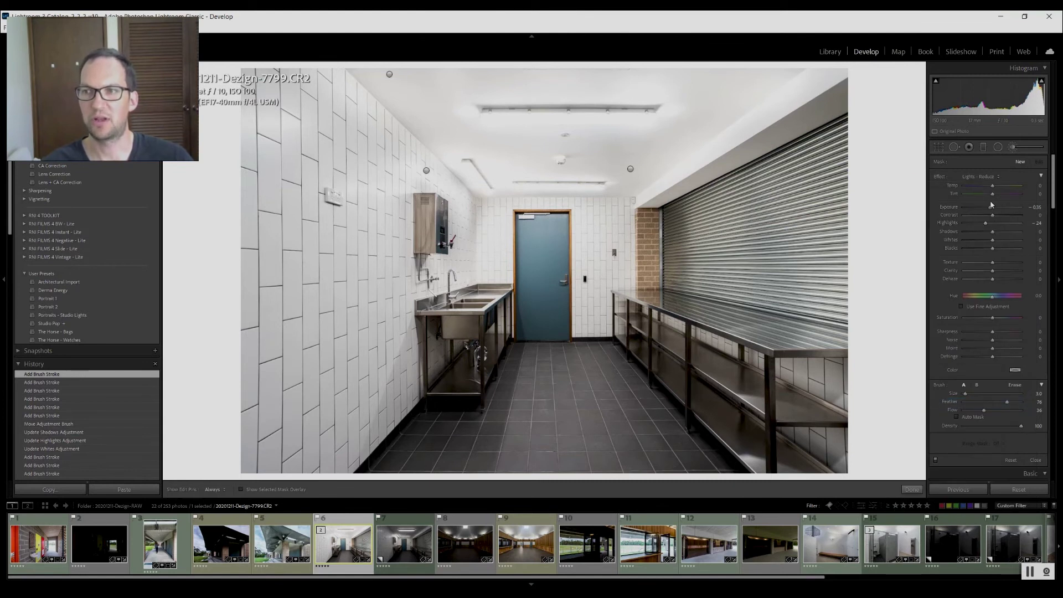
Paint the light reduction along the ceiling light fittings
scroll(487, 116, "up", 2)
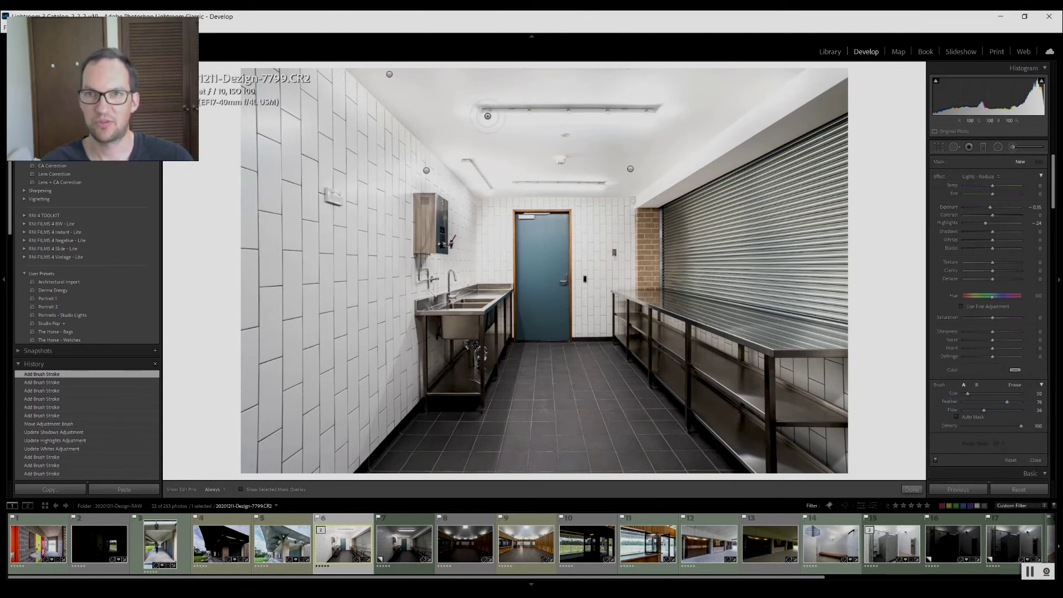
left_click_drag(591, 115, 653, 115)
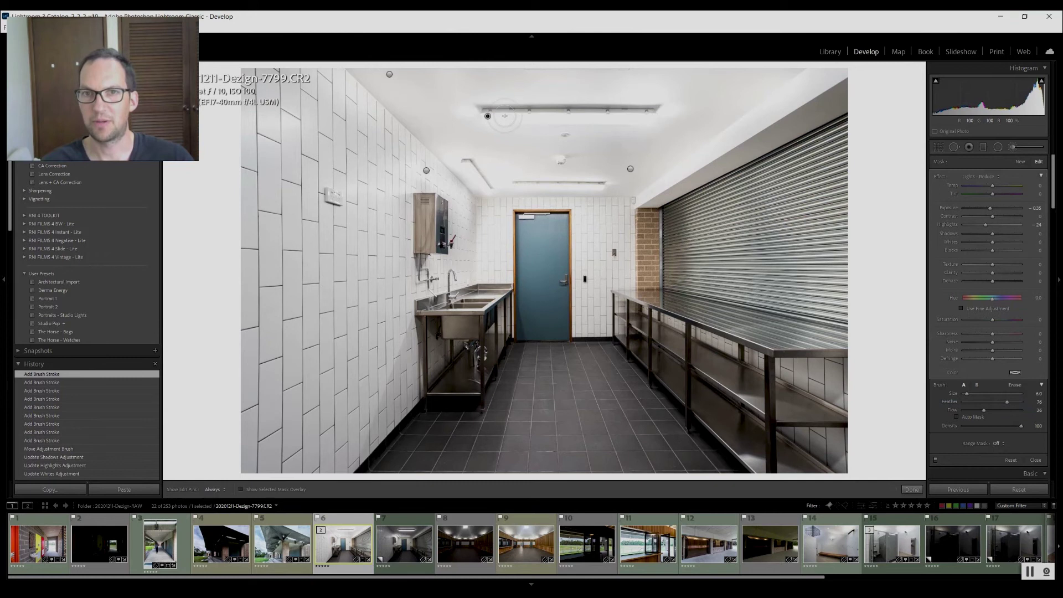
key("h")
scroll(592, 114, "up", 2)
key("h")
left_click_drag(426, 171, 630, 169)
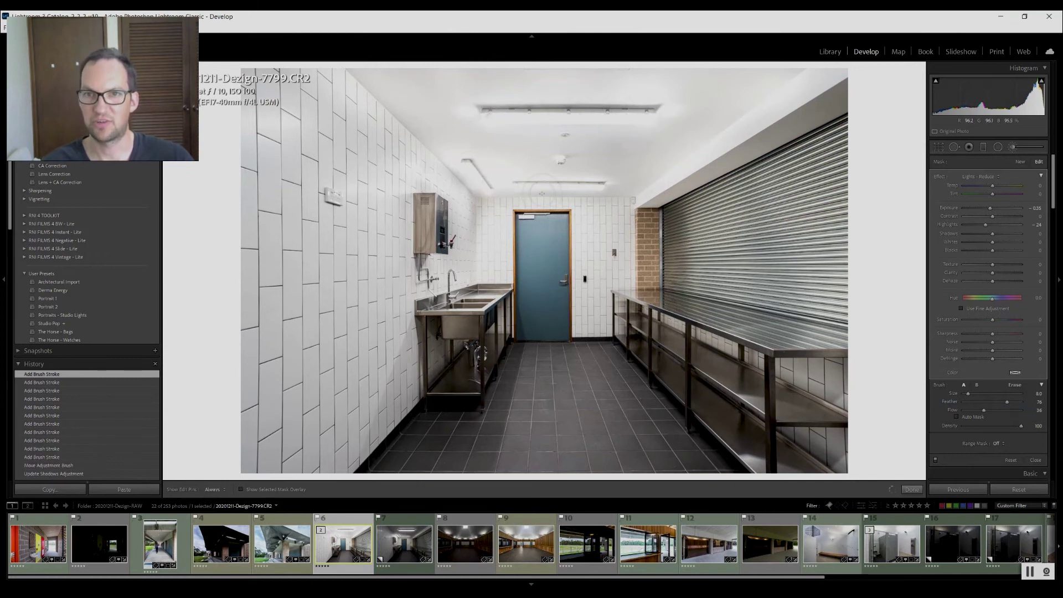
Strengthen the lights brush to Exposure -0.87 and Highlights -94
key("h")
left_click_drag(990, 208, 989, 215)
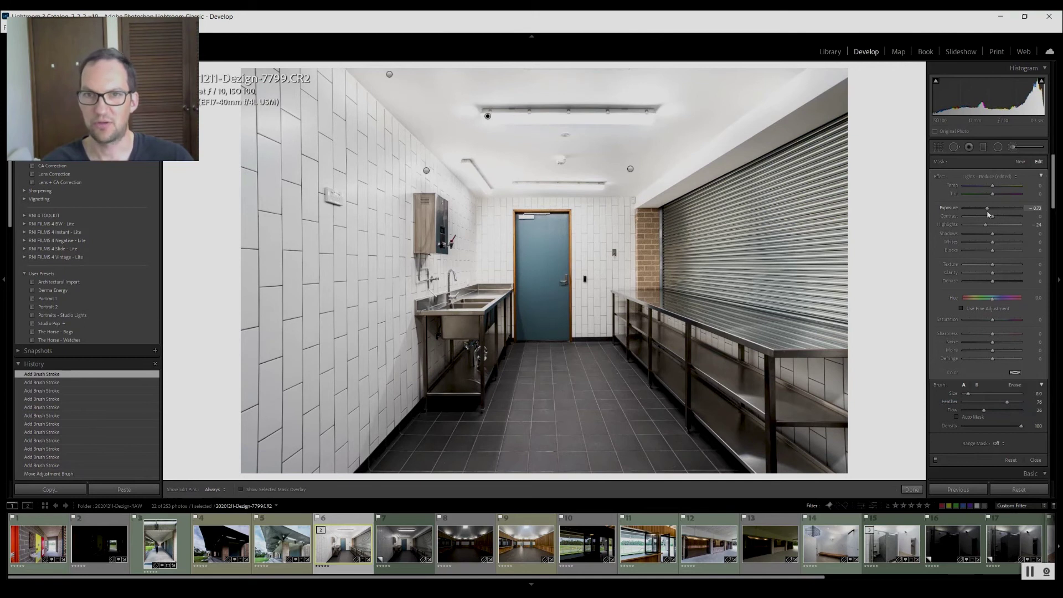
left_click_drag(976, 224, 972, 225)
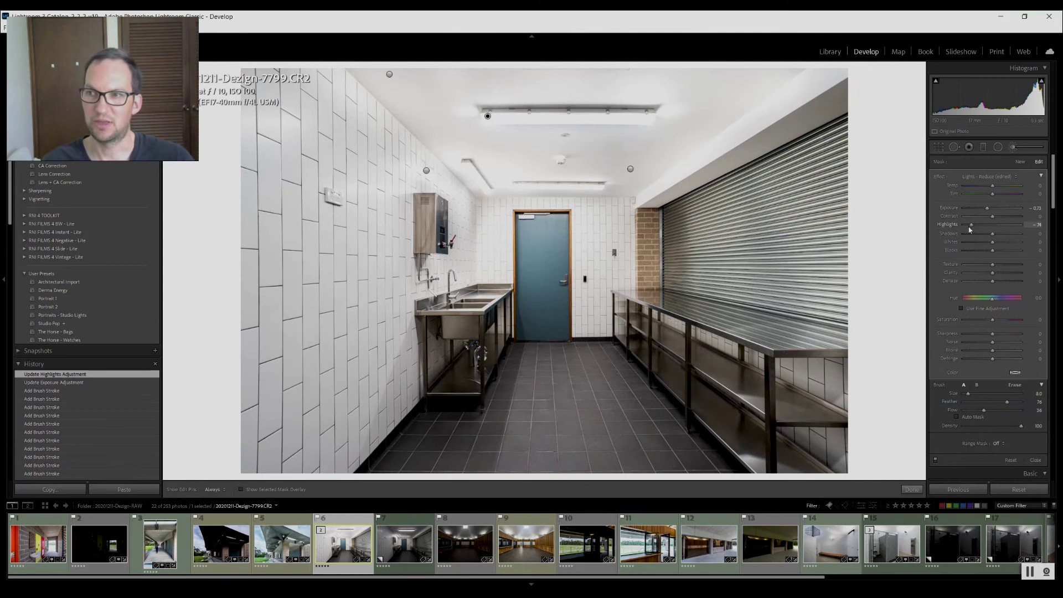
left_click_drag(965, 232, 986, 213)
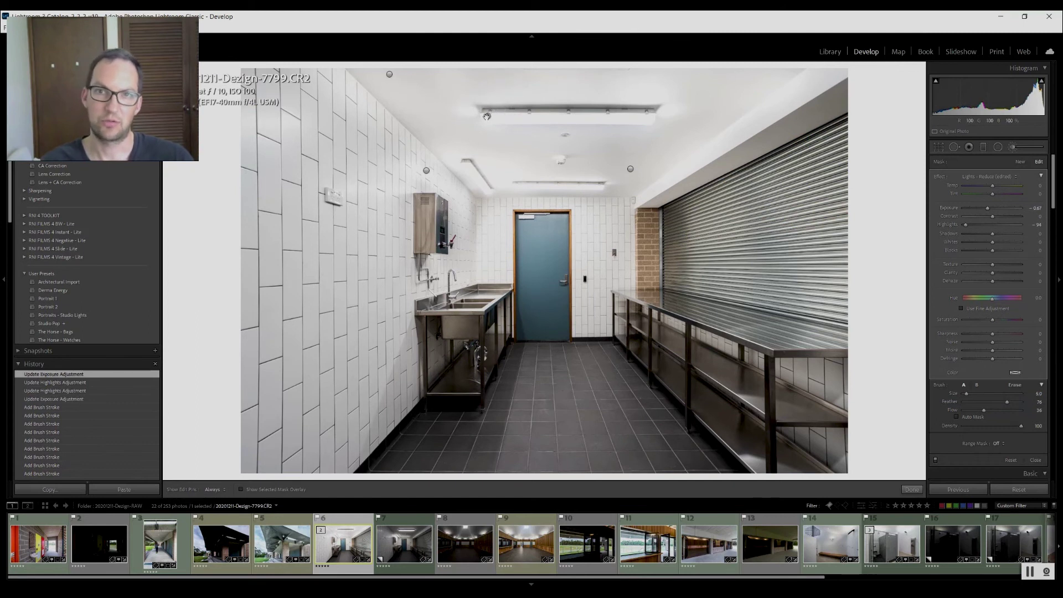
Paint three more light-reducing strokes onto the remaining ceiling lights with a size 2.0 brush
key("h")
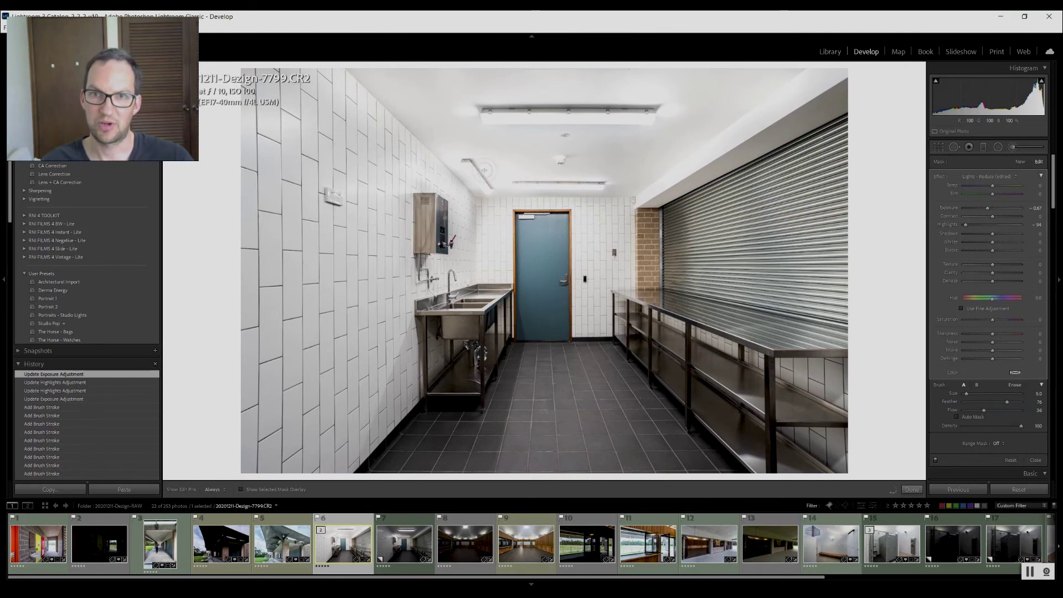
left_click(484, 170)
key("bracketleft")
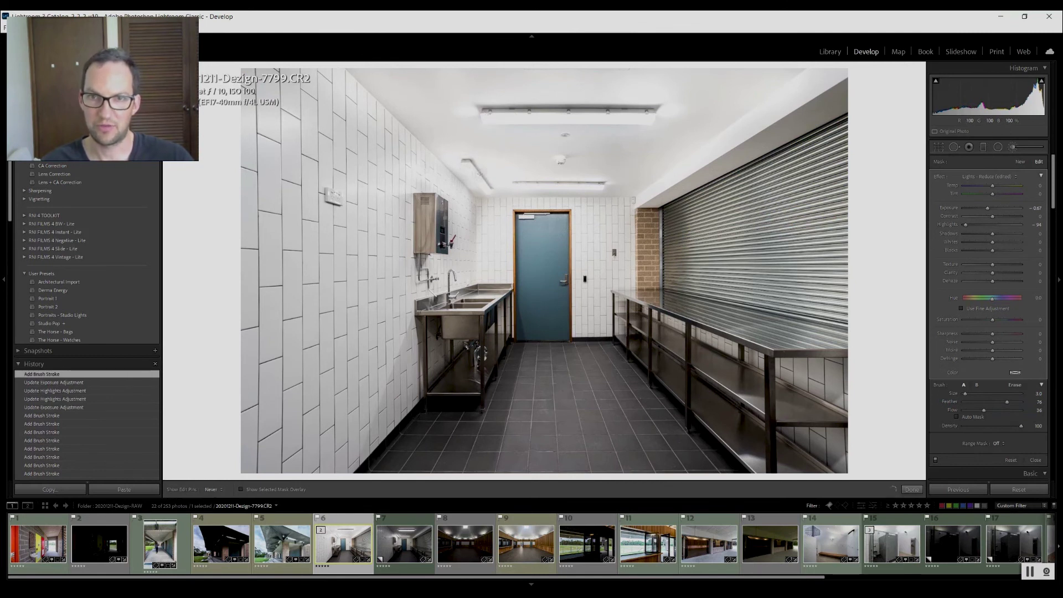
left_click(480, 173)
key("bracketleft")
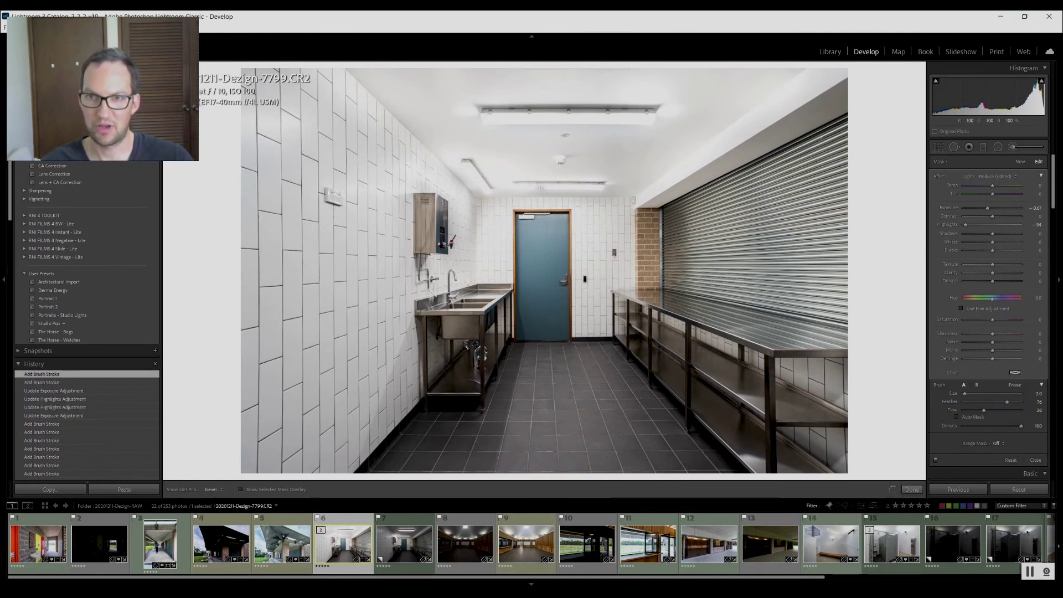
left_click(521, 194)
key("h")
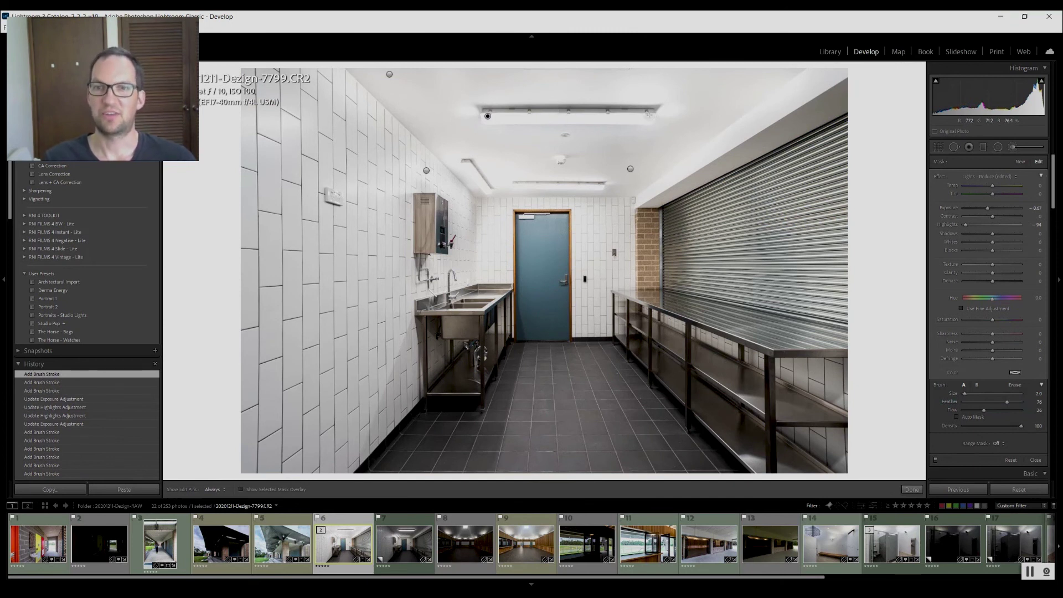
Close the Adjustment Brush with Done, keeping the light reduction on the ceiling fittings
left_click(912, 490)
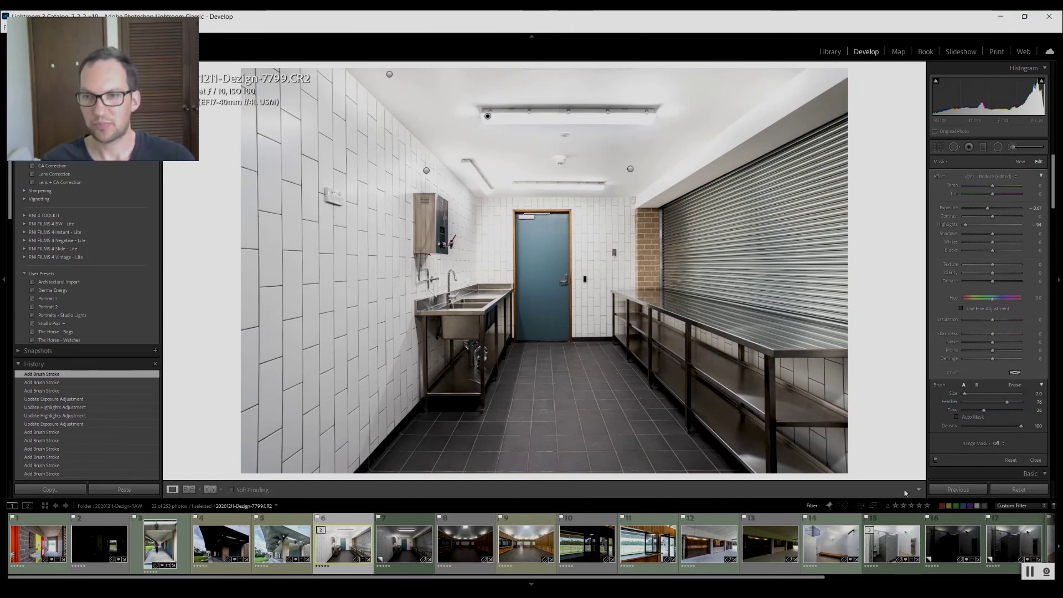